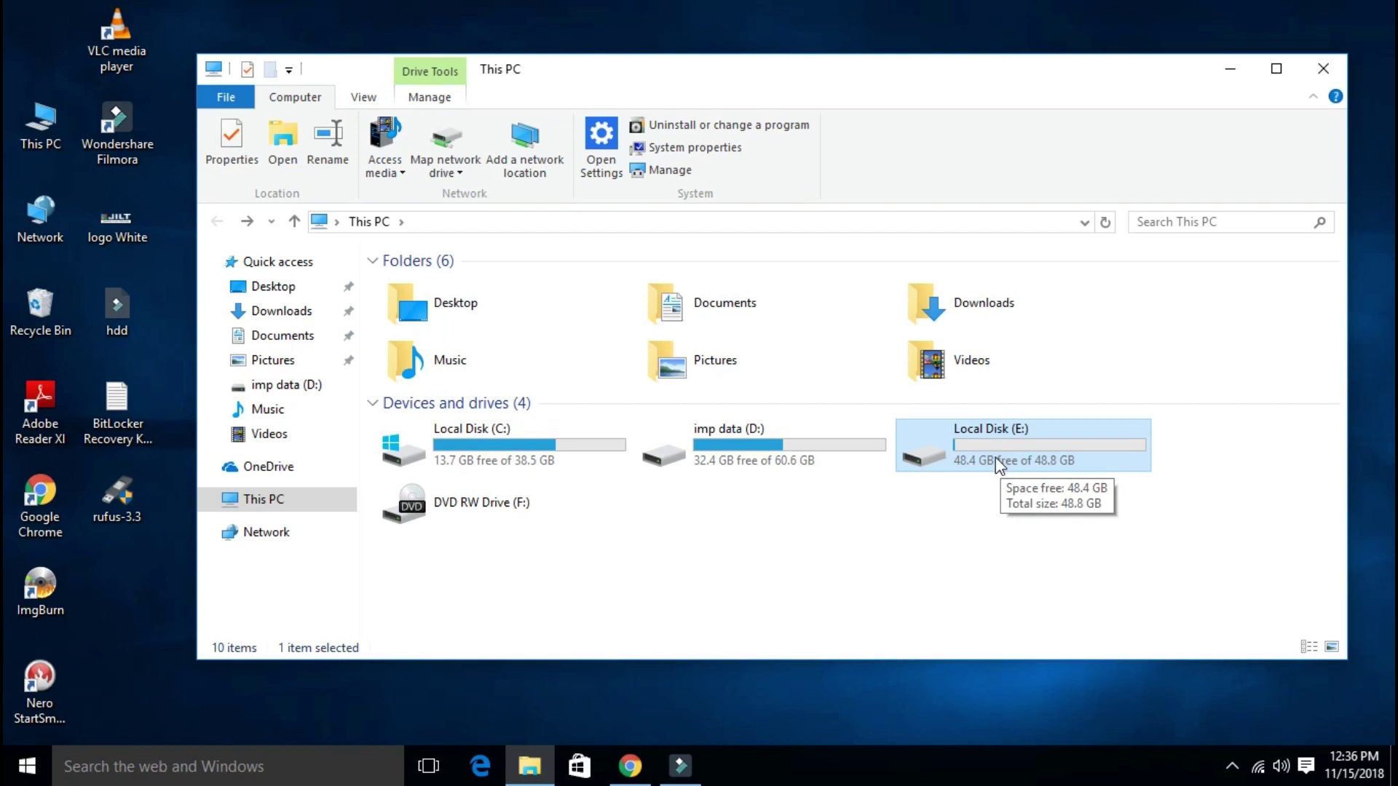
Step: Turn on BitLocker for Local Disk (E:) and choose to unlock it with a password
{"action": "right_click", "coordinate": [956, 434]}
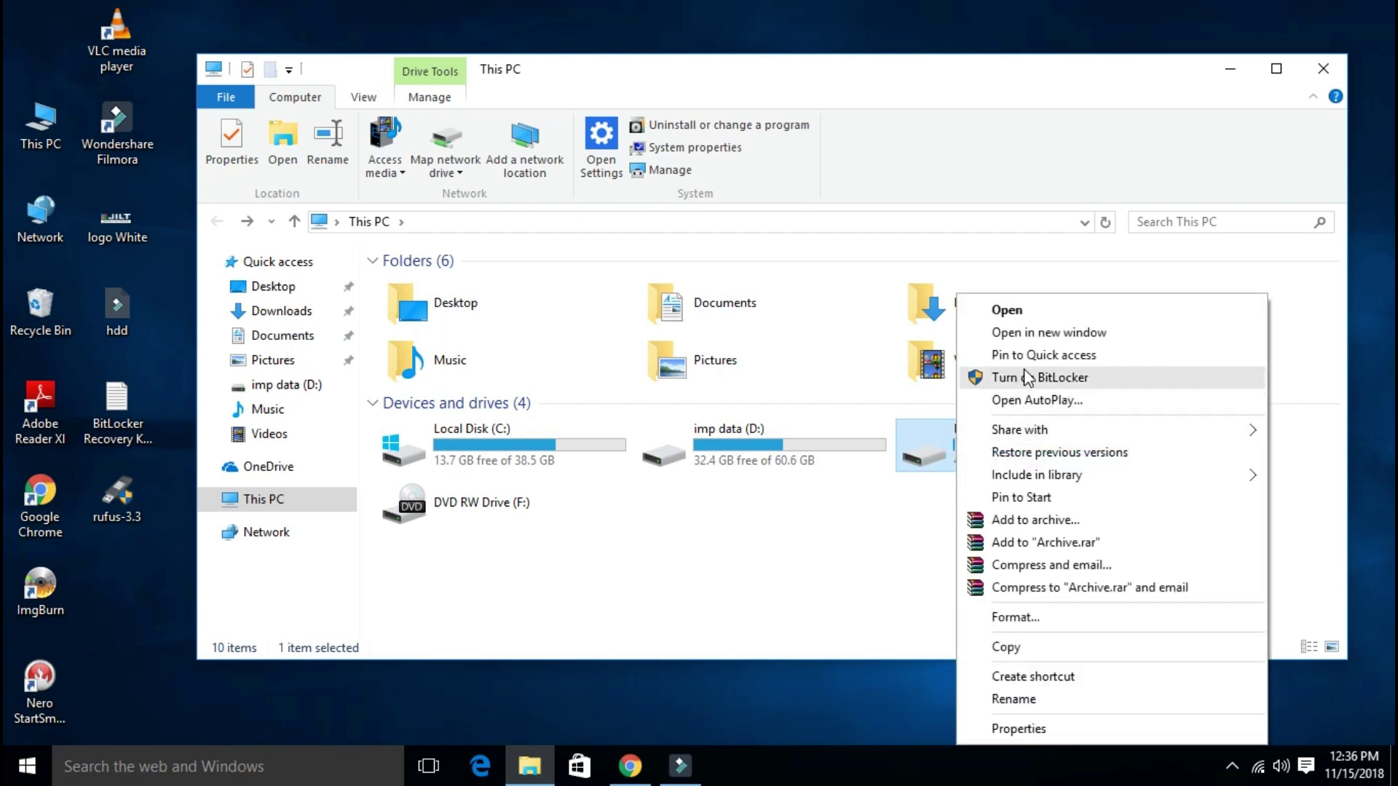
{"action": "left_click", "coordinate": [1032, 377]}
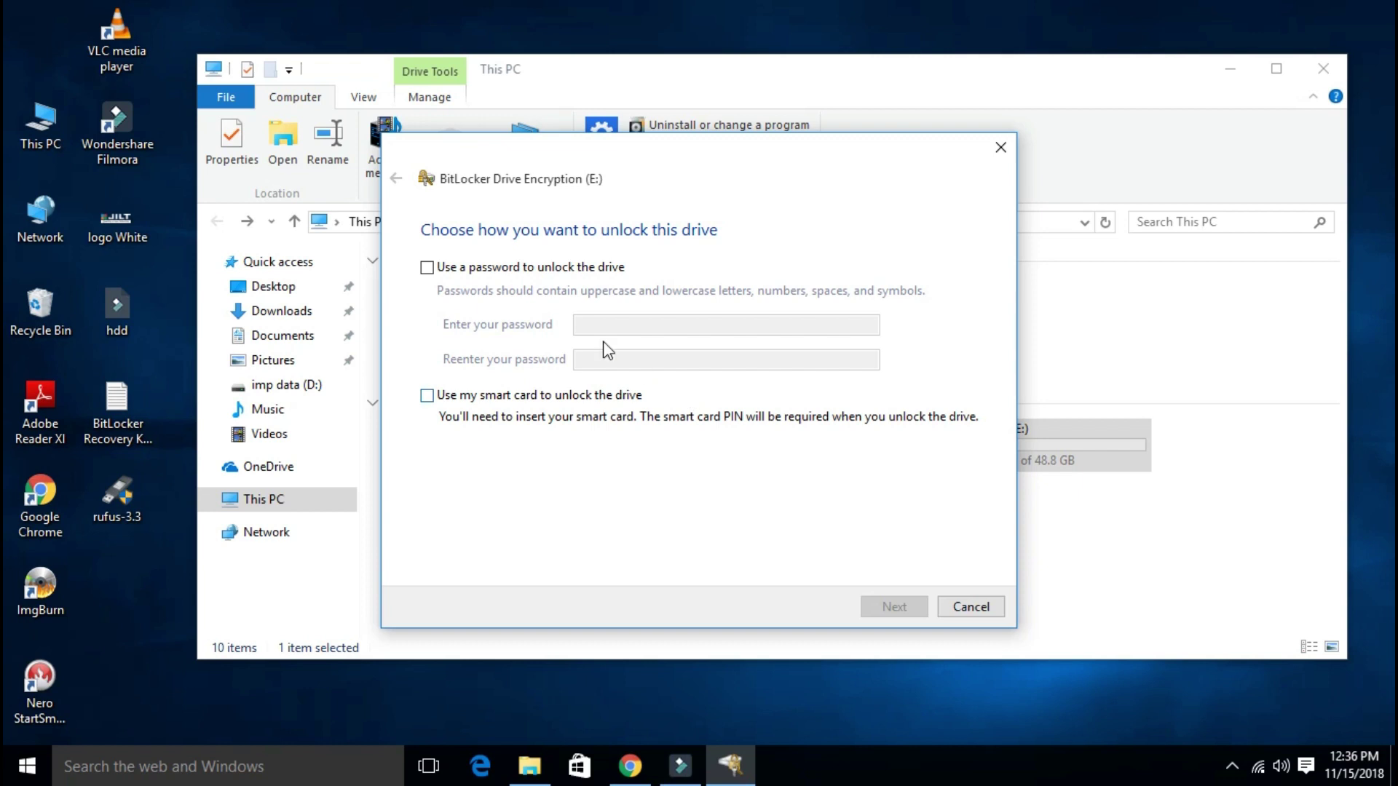
{"action": "left_click", "coordinate": [433, 270]}
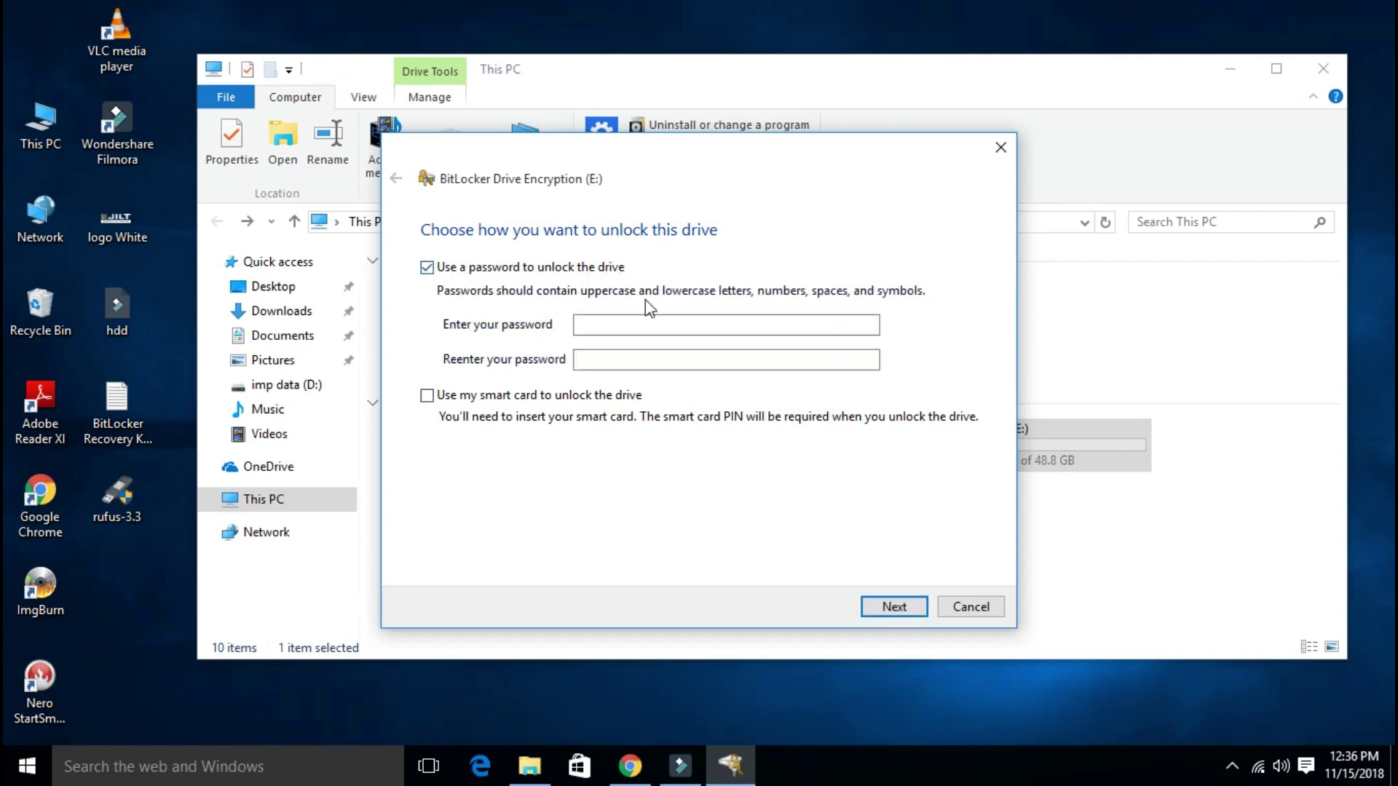
Step: Enter the unlock password, confirm it in the second field, and continue
{"action": "left_click", "coordinate": [613, 324]}
{"action": "left_click", "coordinate": [613, 324]}
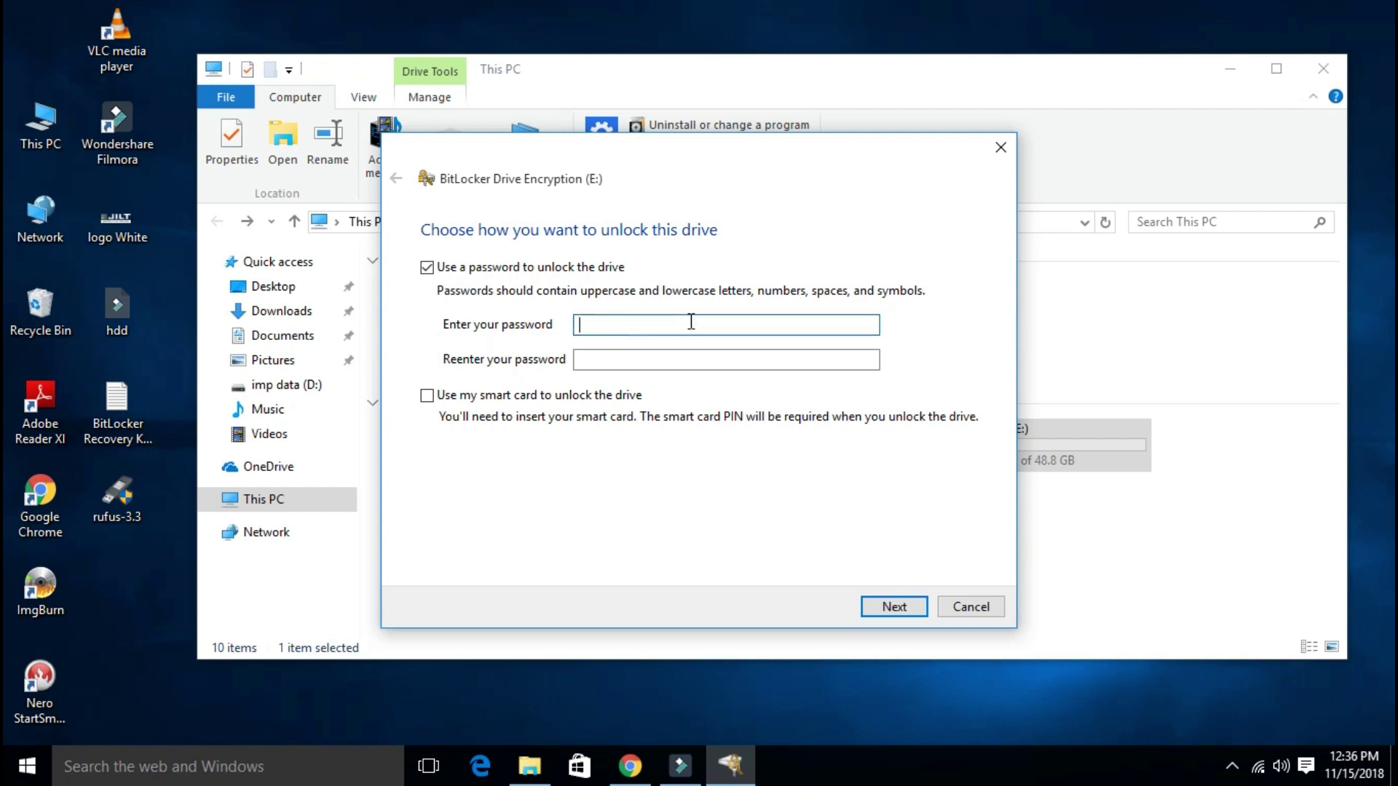
{"action": "type", "text": "12345678"}
{"action": "left_click", "coordinate": [697, 359]}
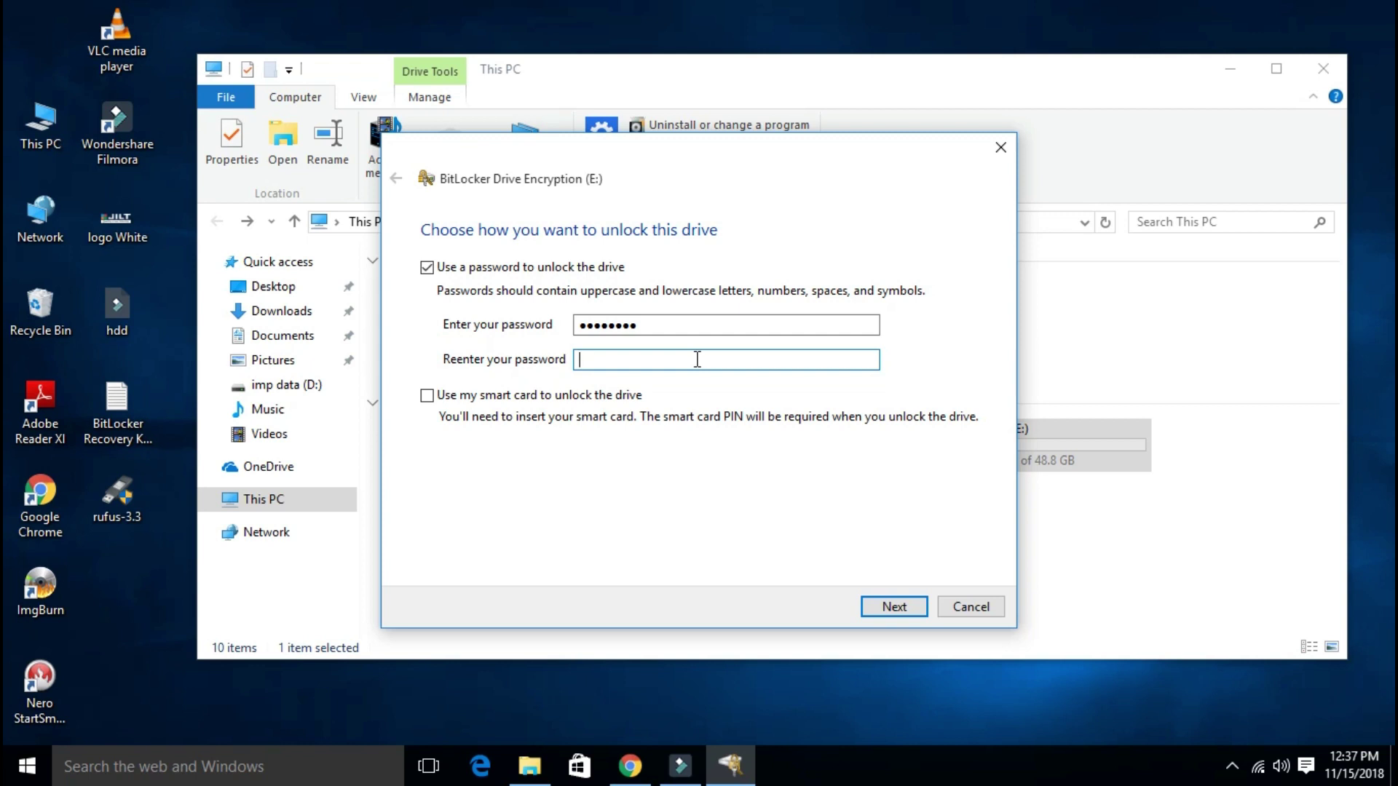
{"action": "type", "text": "12345678"}
{"action": "left_click", "coordinate": [878, 609]}
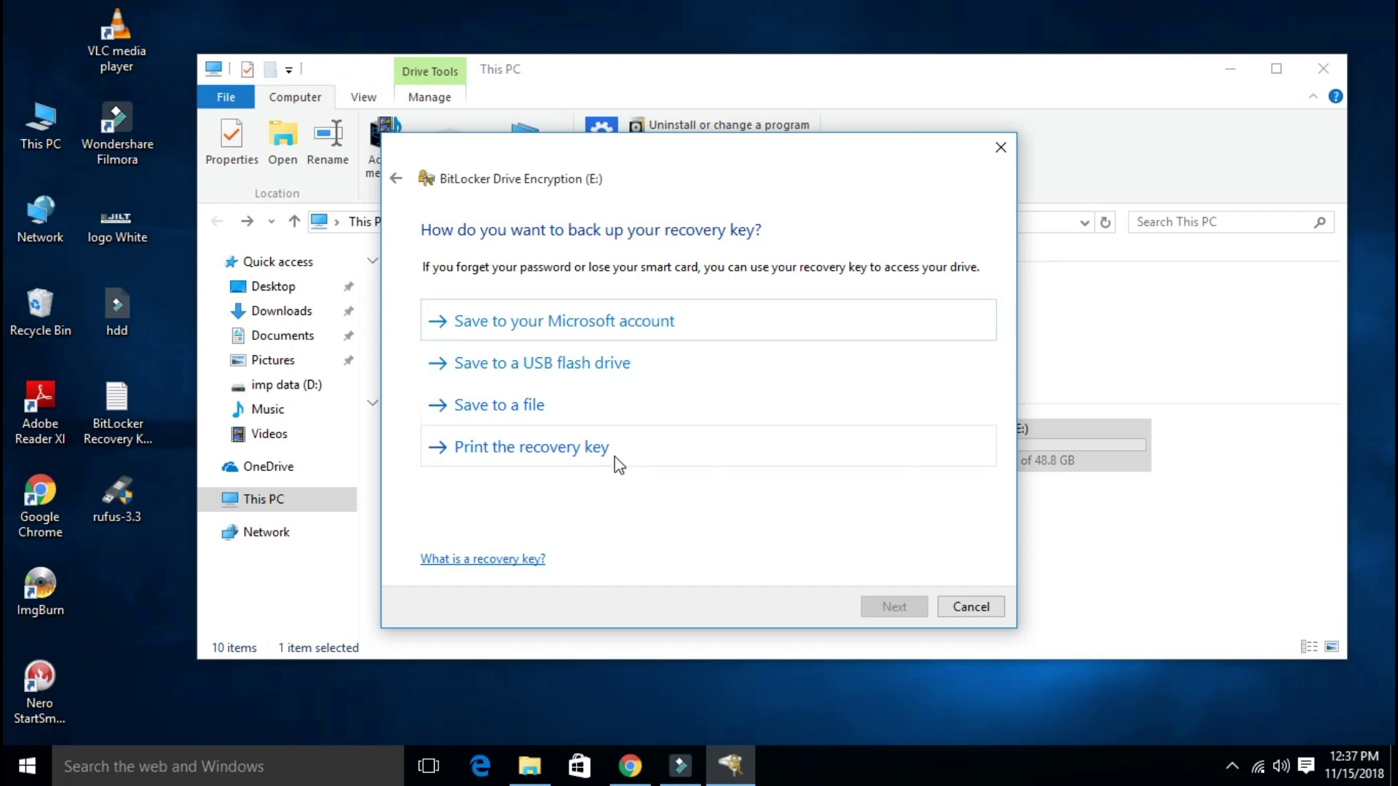
Step: Save drive E's recovery key as a file in Documents, accepting storage on this PC
{"action": "left_click", "coordinate": [565, 404]}
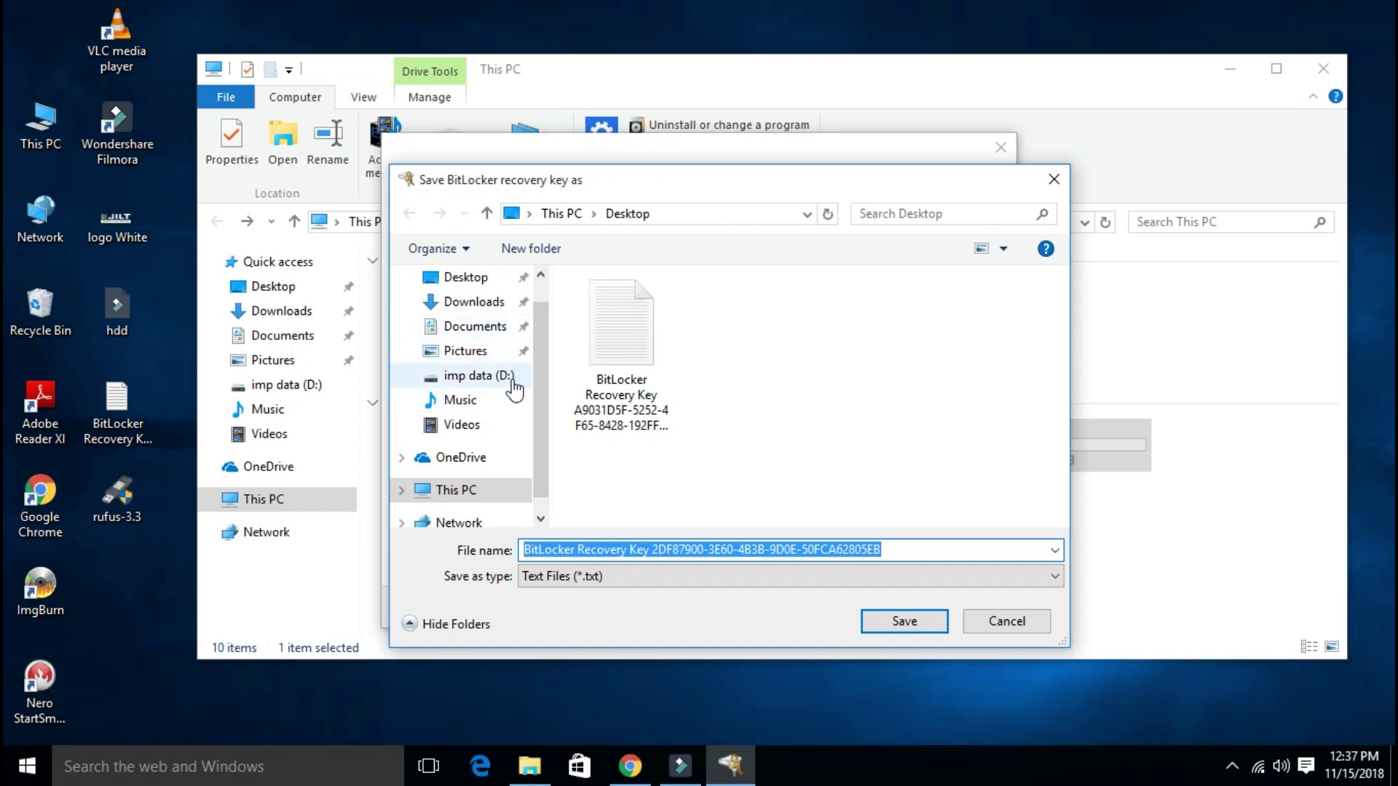
{"action": "left_click", "coordinate": [484, 331]}
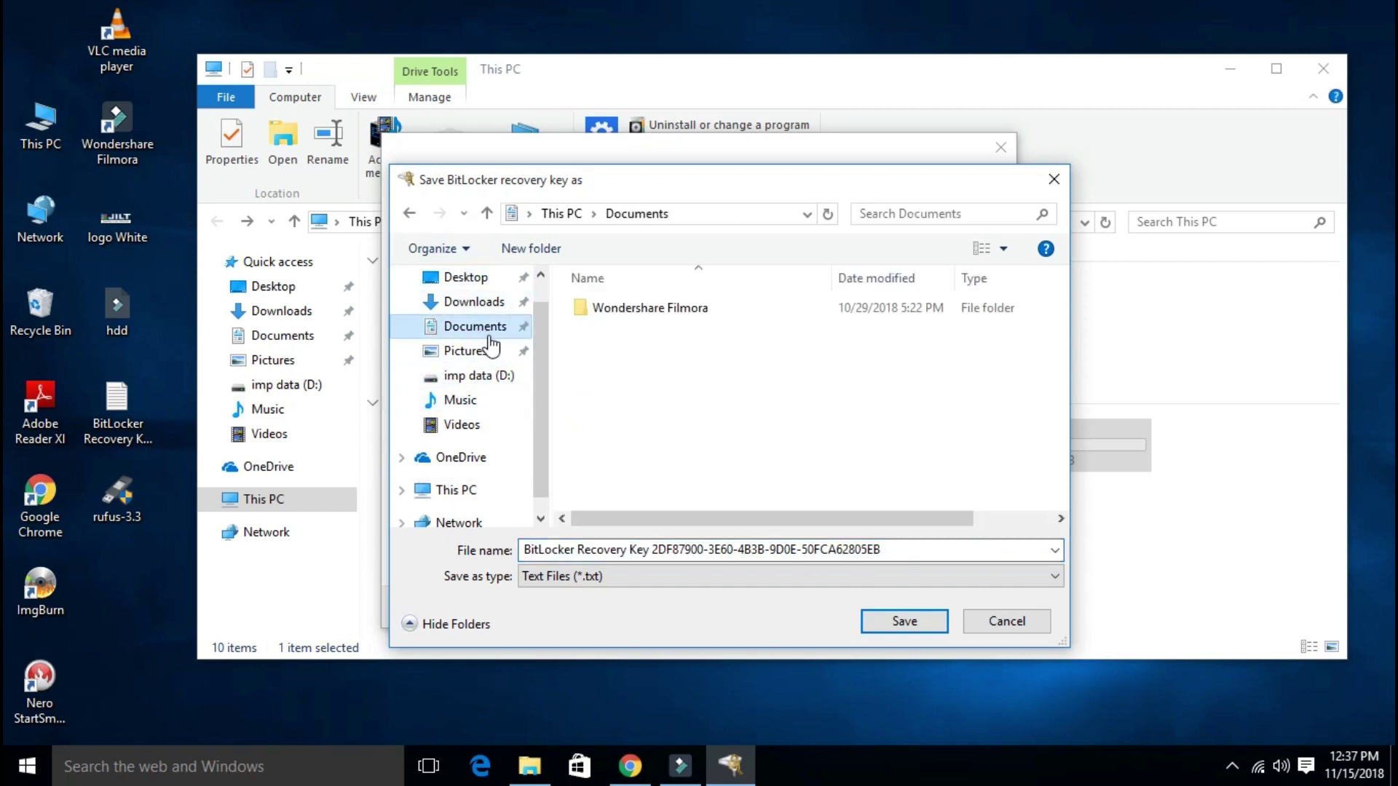
{"action": "left_click", "coordinate": [904, 622]}
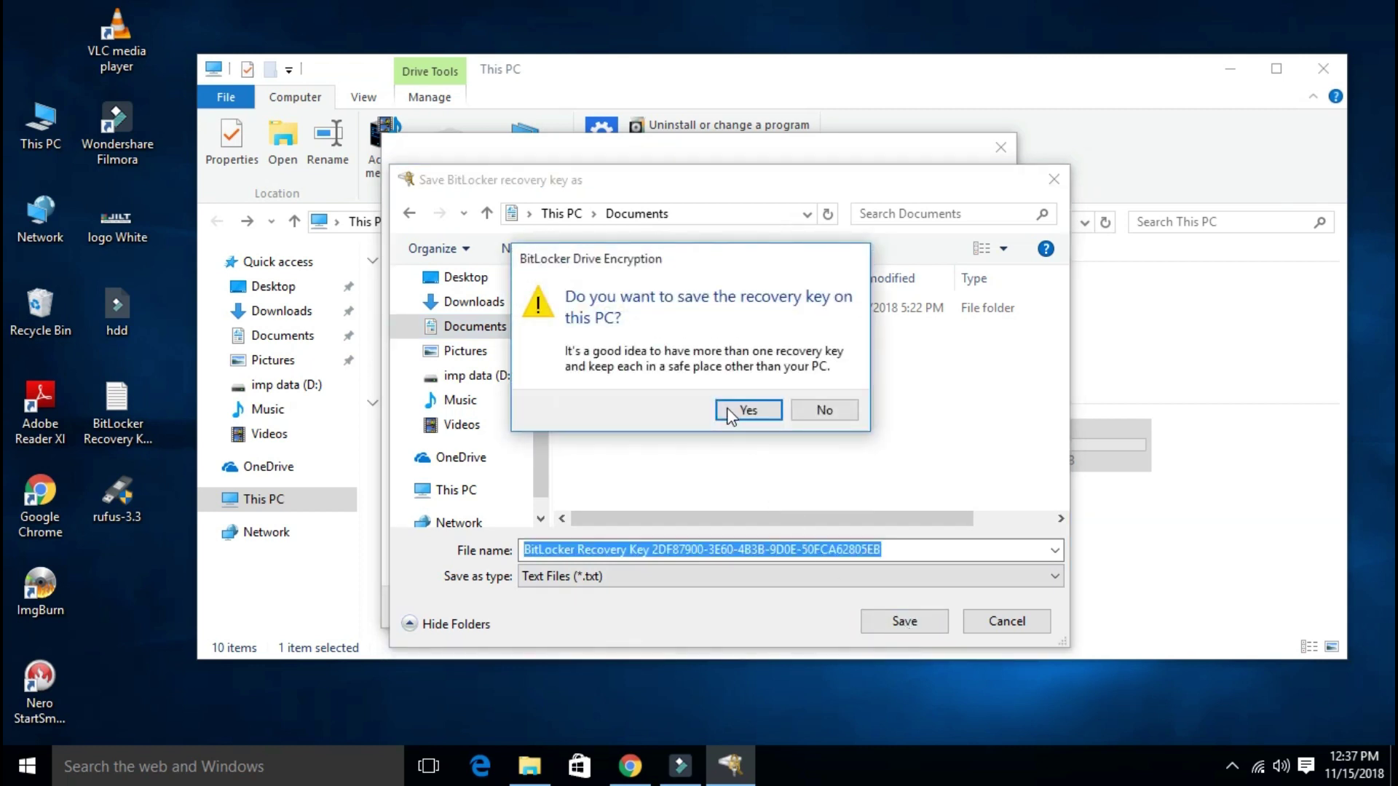
{"action": "left_click", "coordinate": [740, 414]}
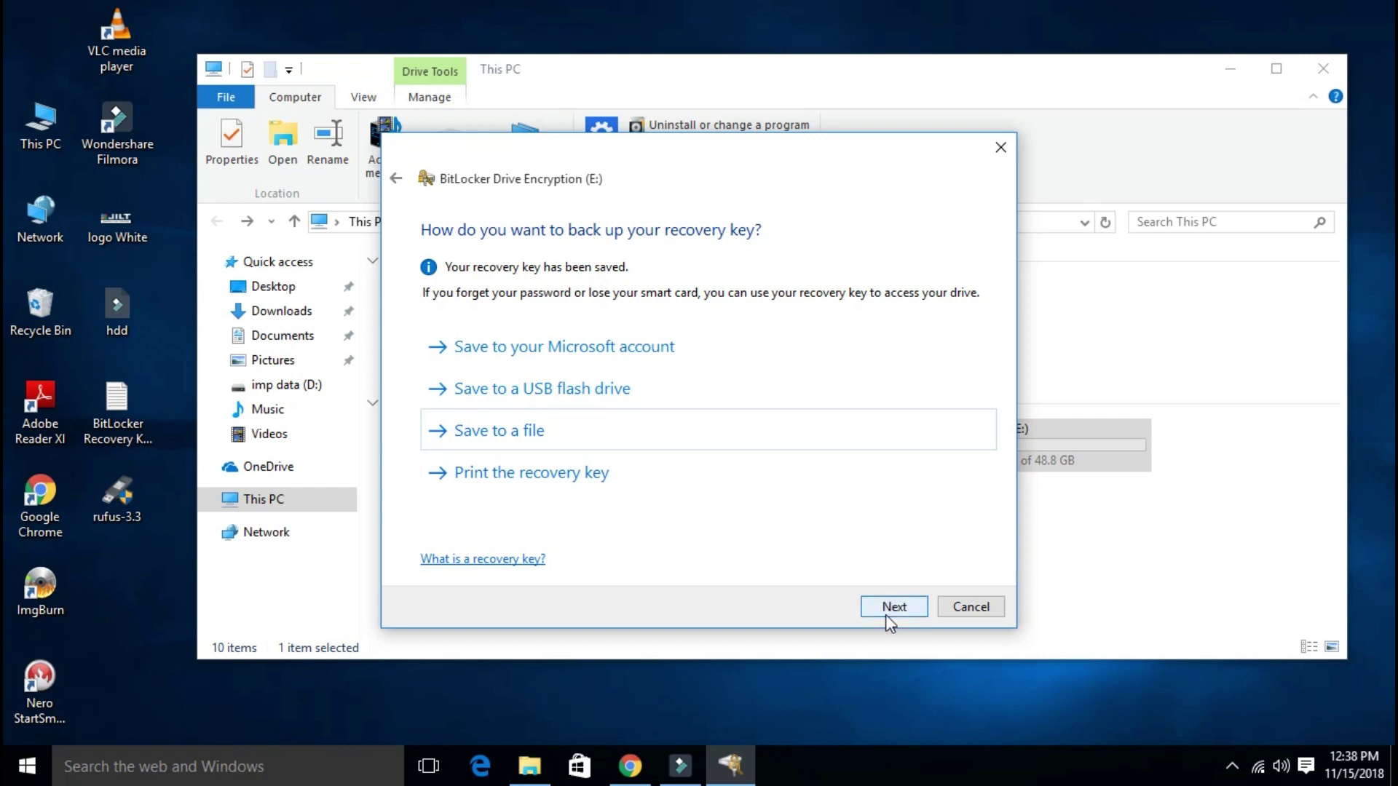
{"action": "left_click", "coordinate": [887, 616]}
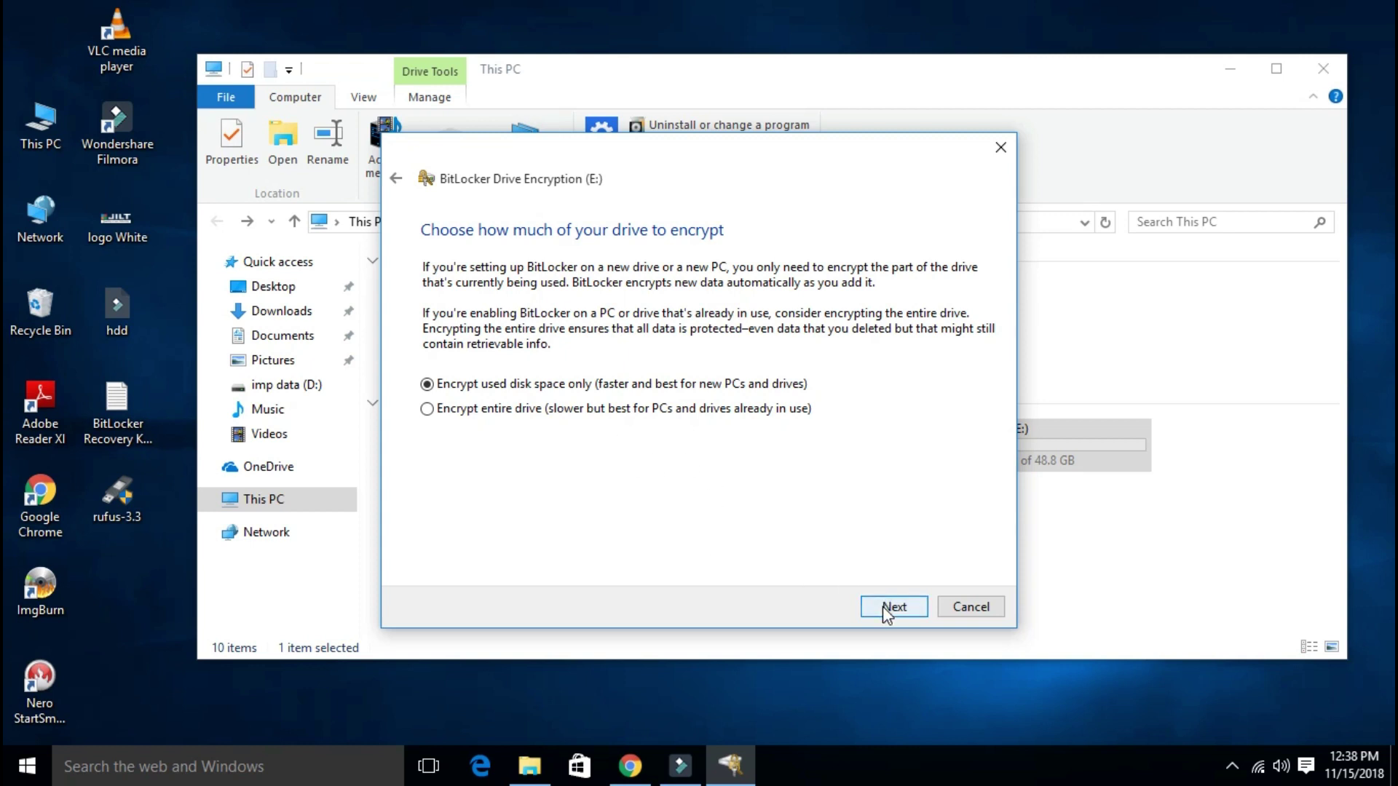
Step: Keep 'Encrypt used disk space only' and start encrypting drive E
{"action": "left_click", "coordinate": [884, 614]}
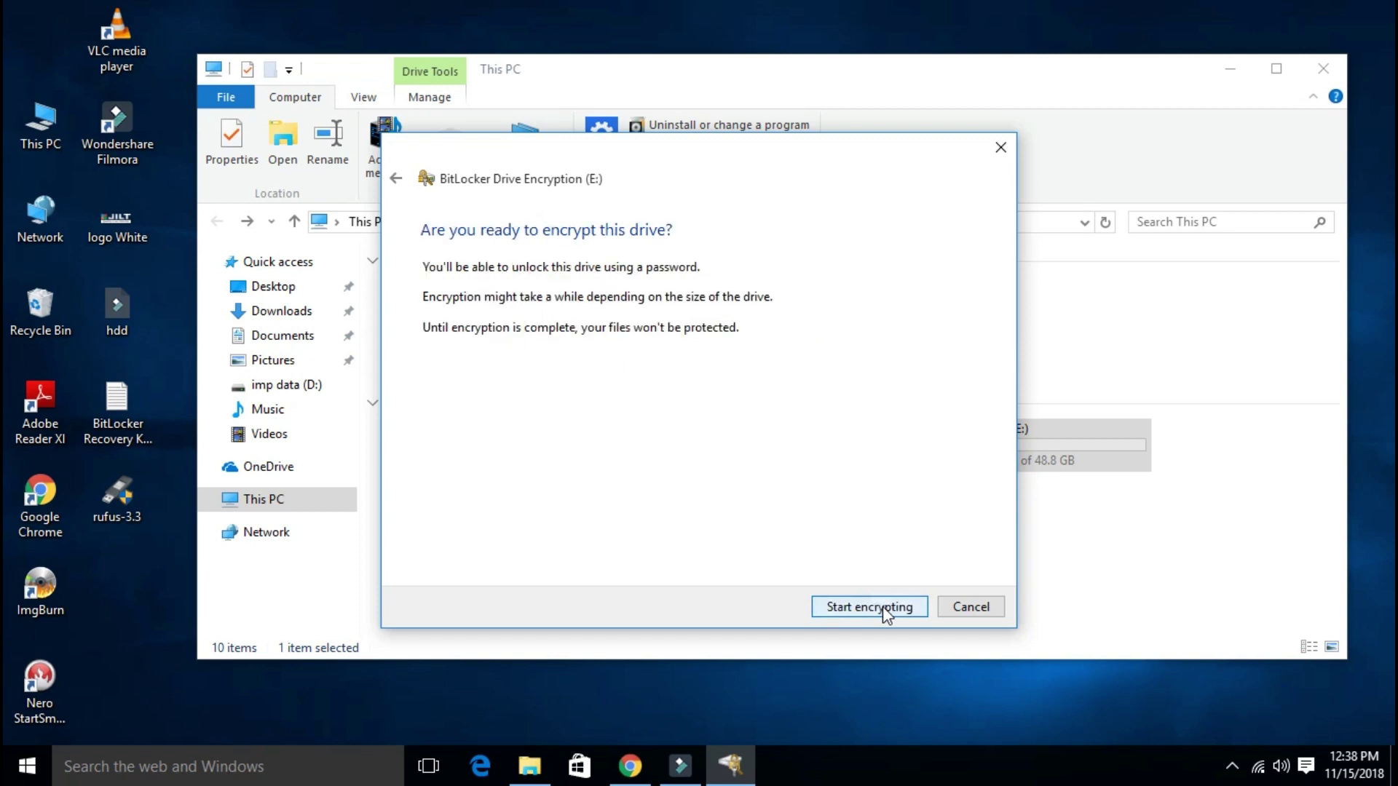
{"action": "left_click", "coordinate": [859, 612]}
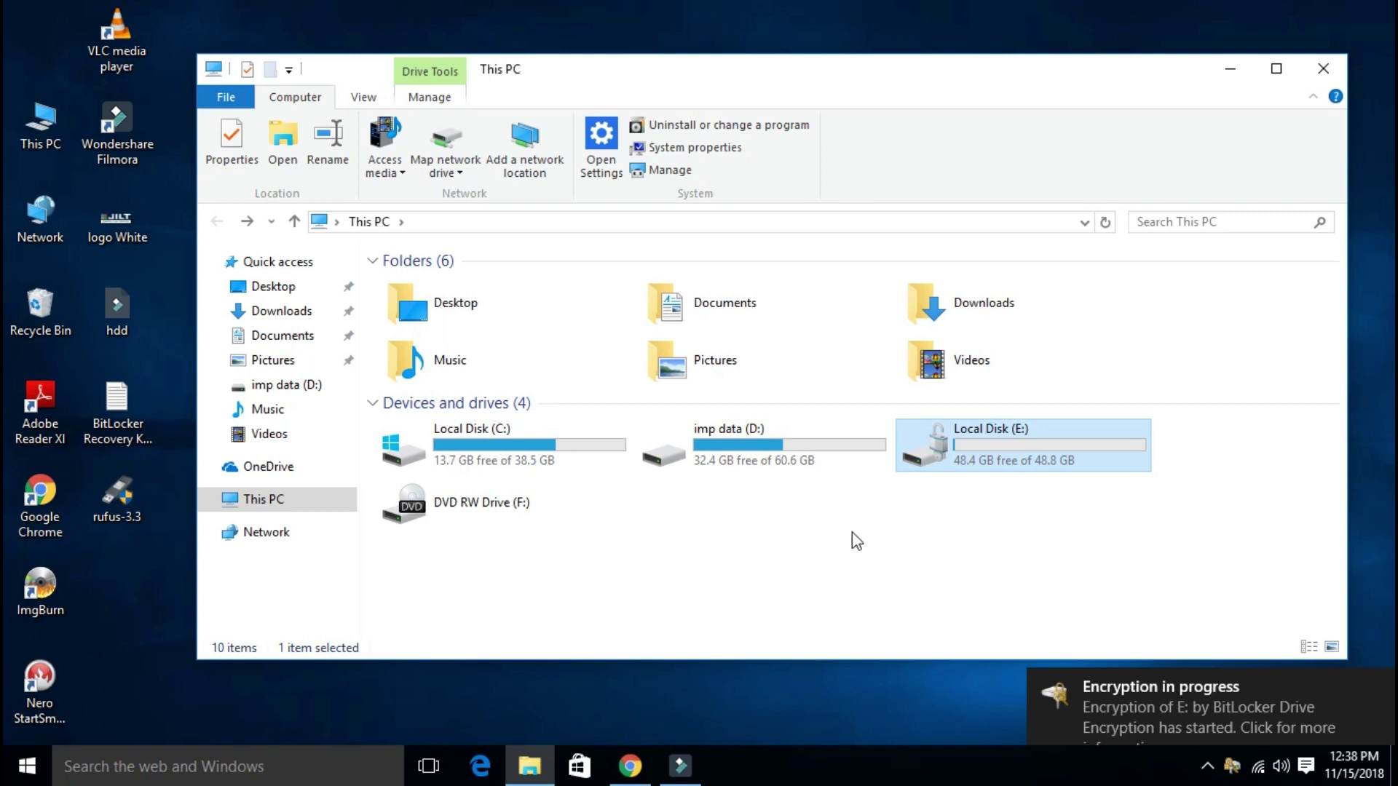
Step: Follow drive E's encryption progress to completion and close the finished window
{"action": "left_click", "coordinate": [1101, 697]}
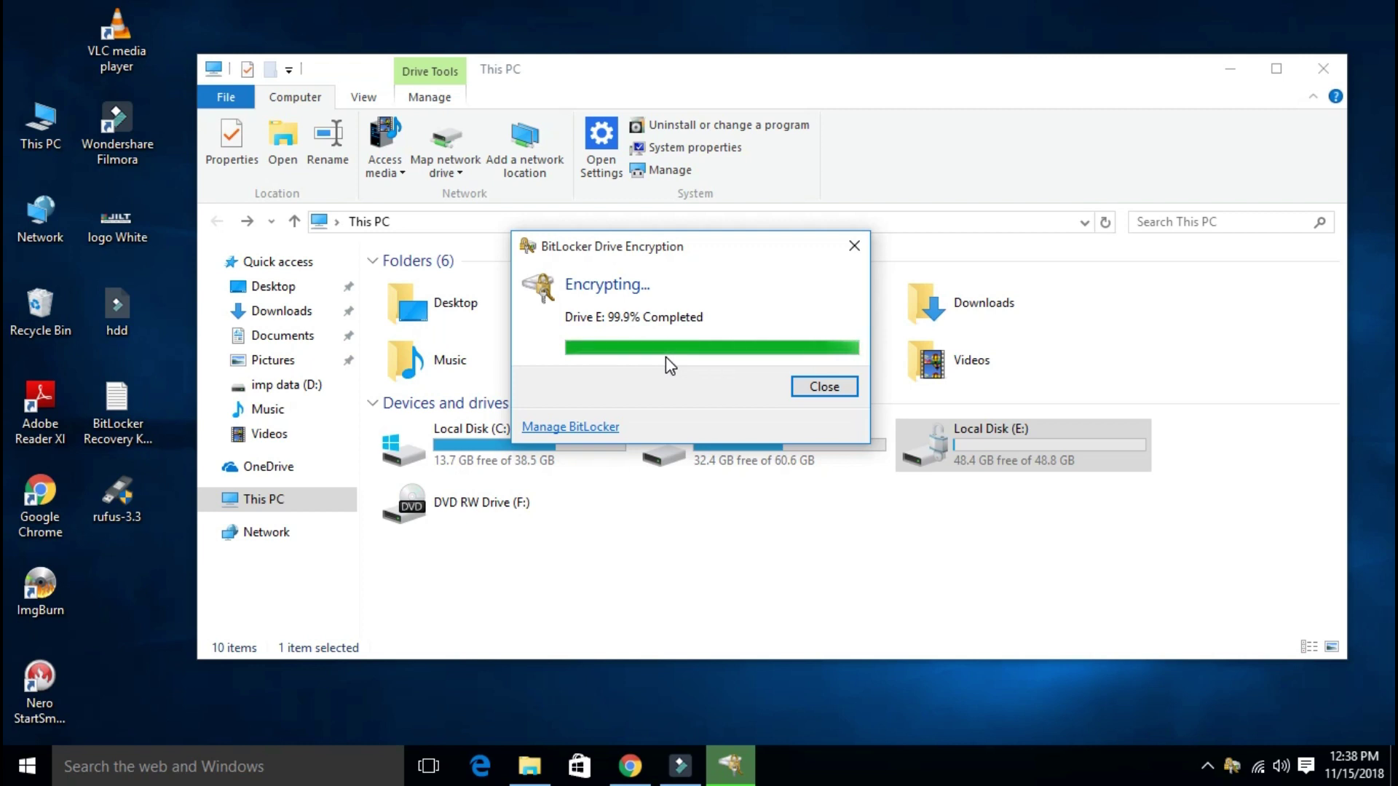
{"action": "left_click", "coordinate": [936, 452]}
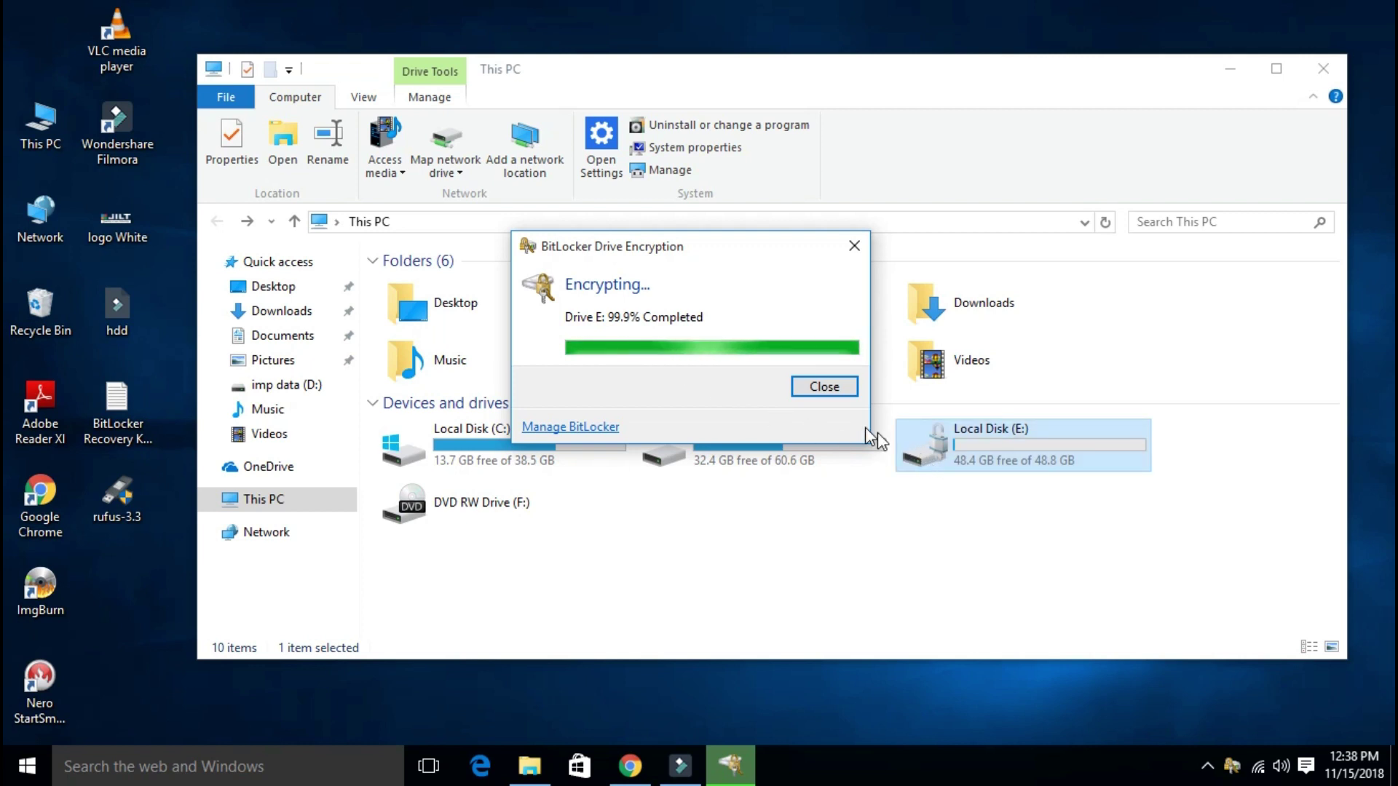
{"action": "left_click", "coordinate": [836, 439]}
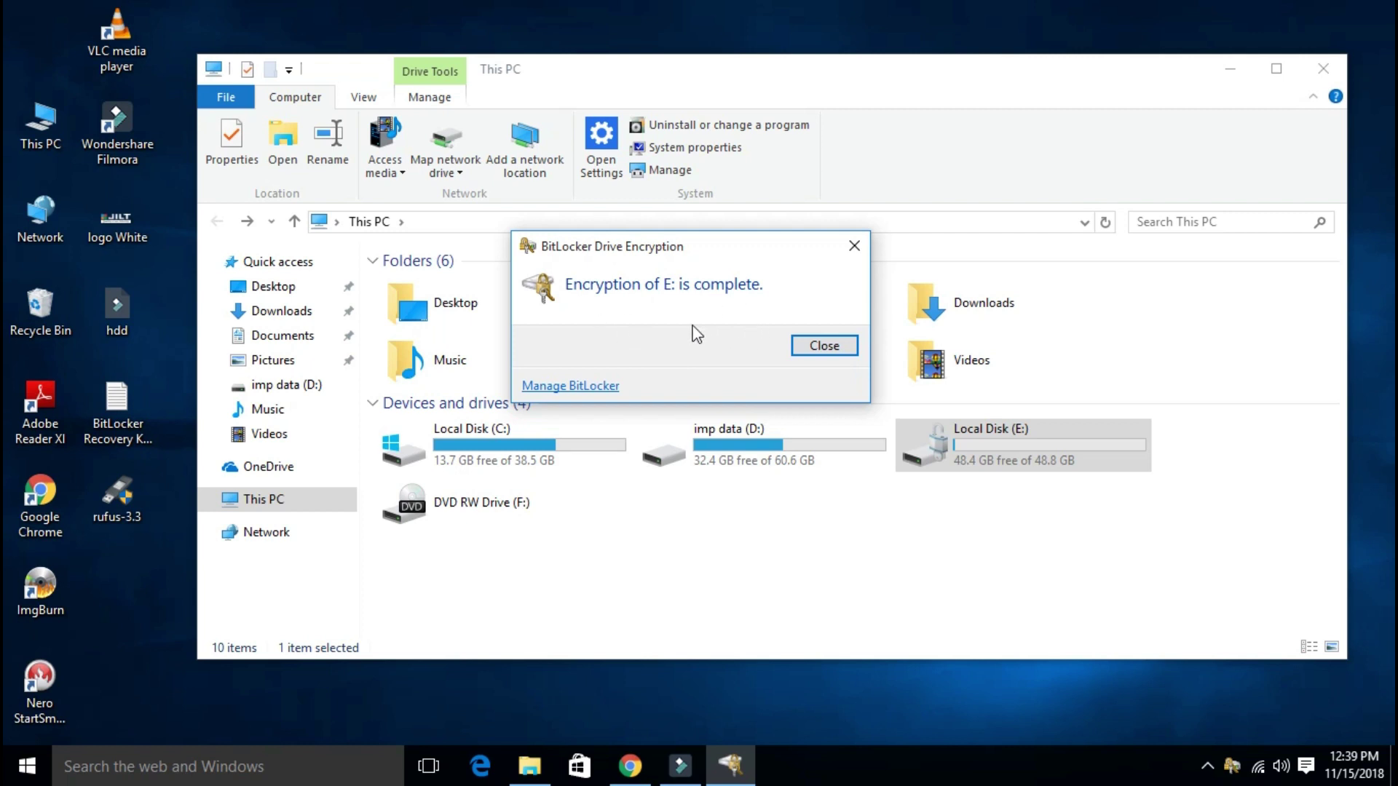
{"action": "left_click", "coordinate": [812, 353]}
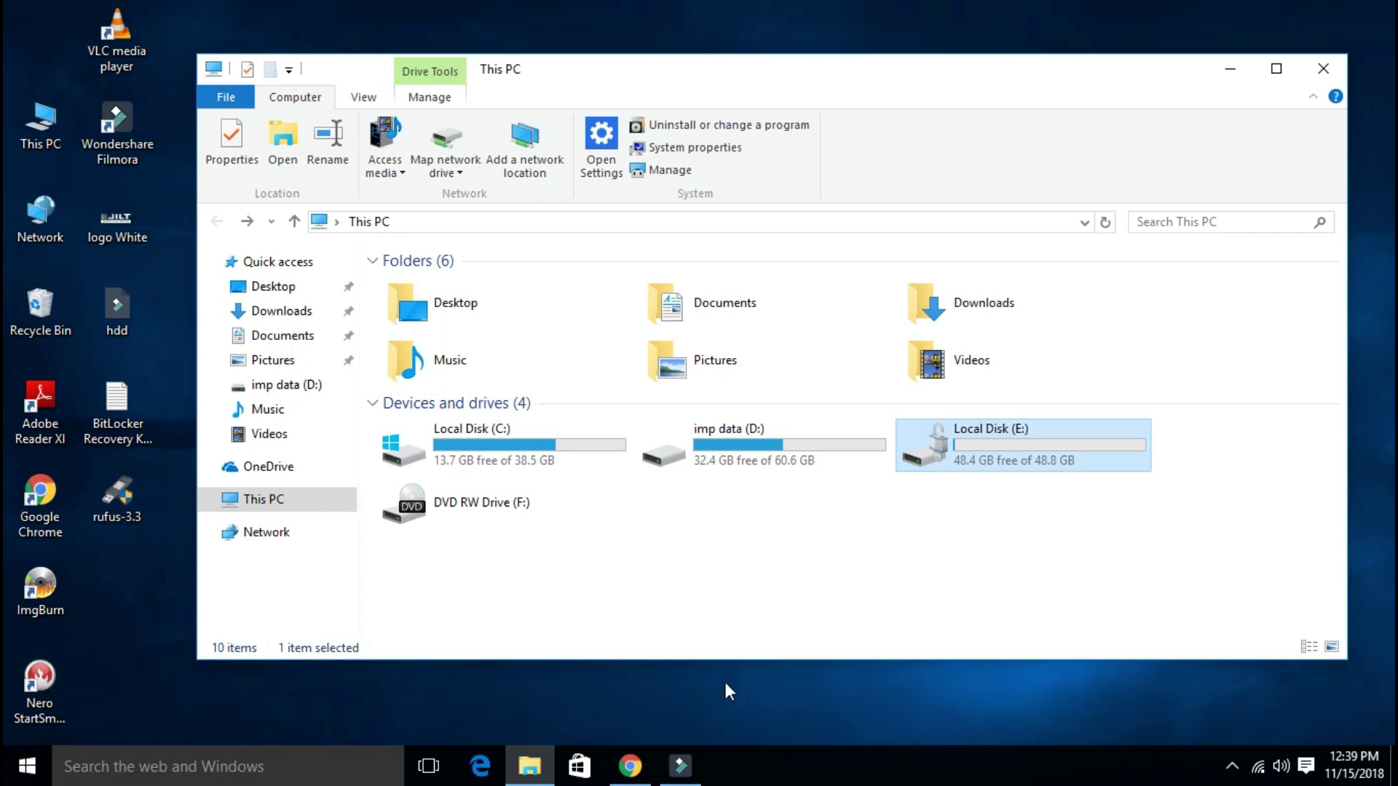
Step: Restart the PC from the Start menu's power options, then reopen This PC from the desktop
{"action": "key", "text": "super+d"}
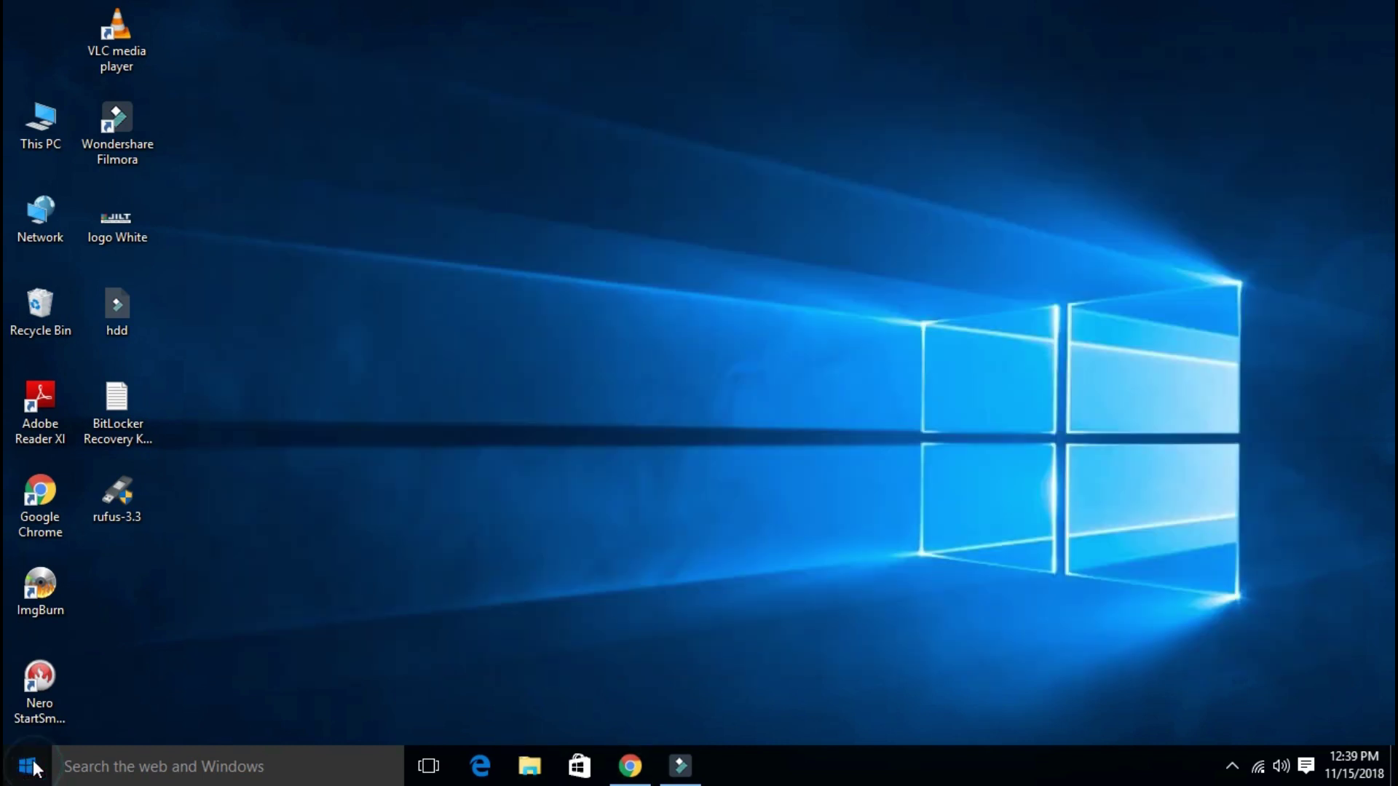
{"action": "left_click", "coordinate": [29, 761]}
{"action": "left_click", "coordinate": [28, 688]}
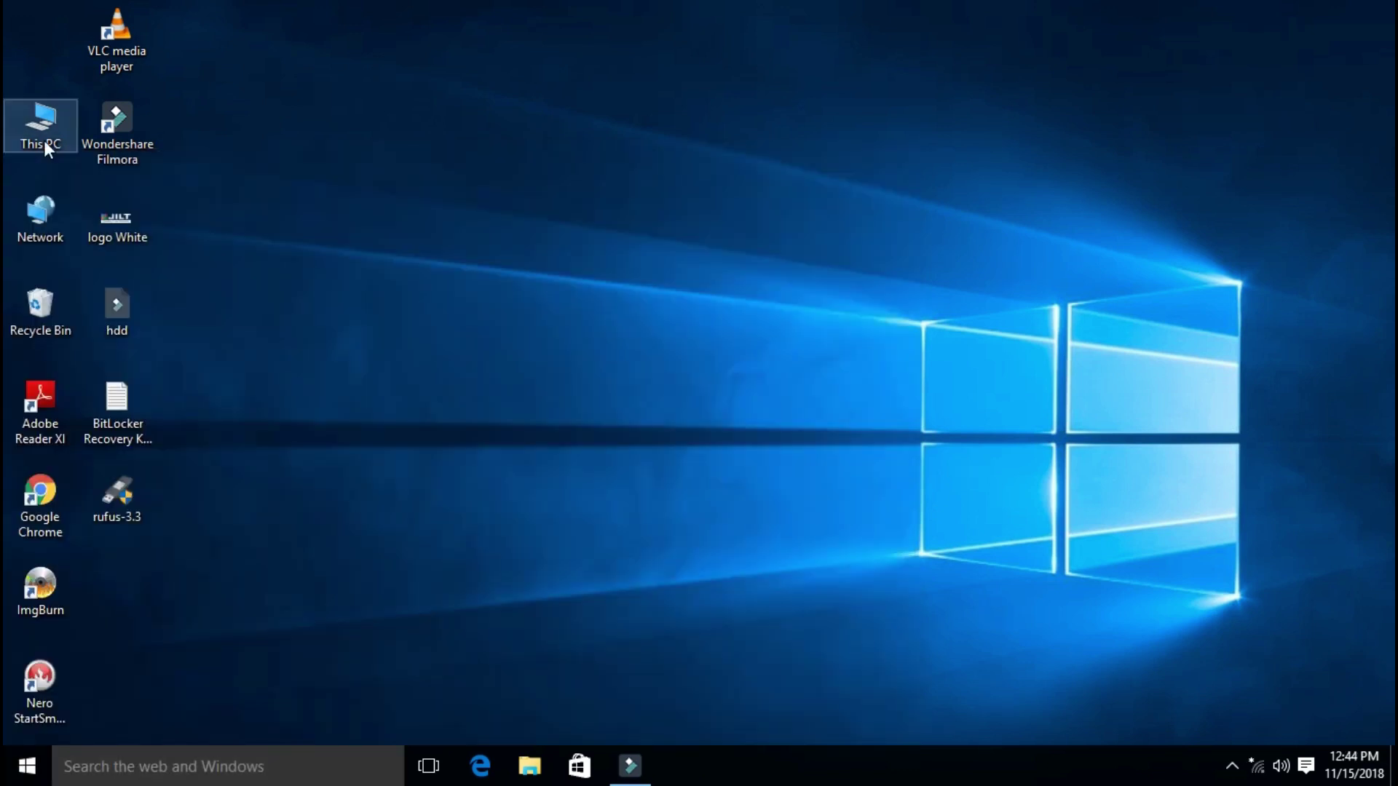
{"action": "double_click", "coordinate": [44, 142]}
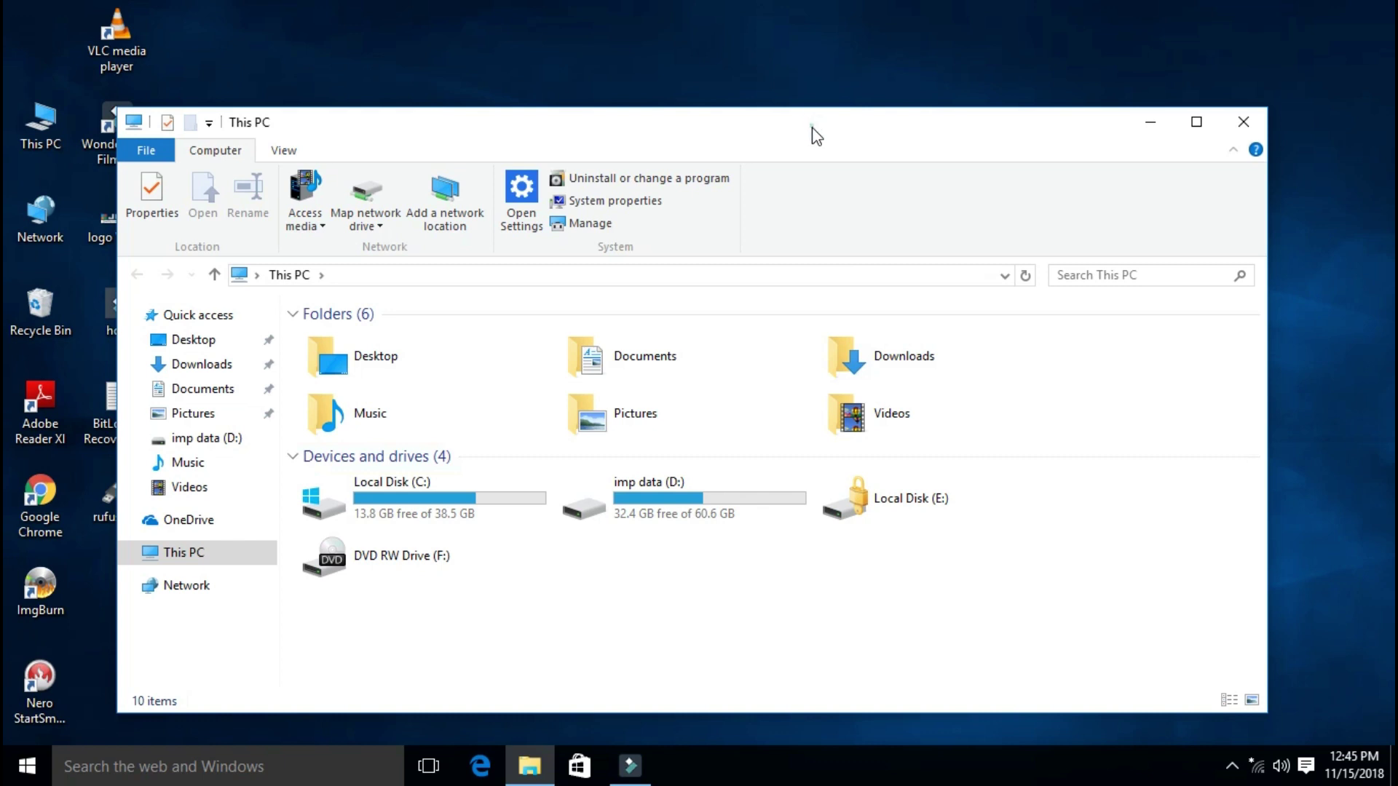
Step: Maximize This PC, unlock Local Disk (E:) with its BitLocker password, then close the drive window
{"action": "double_click", "coordinate": [784, 130]}
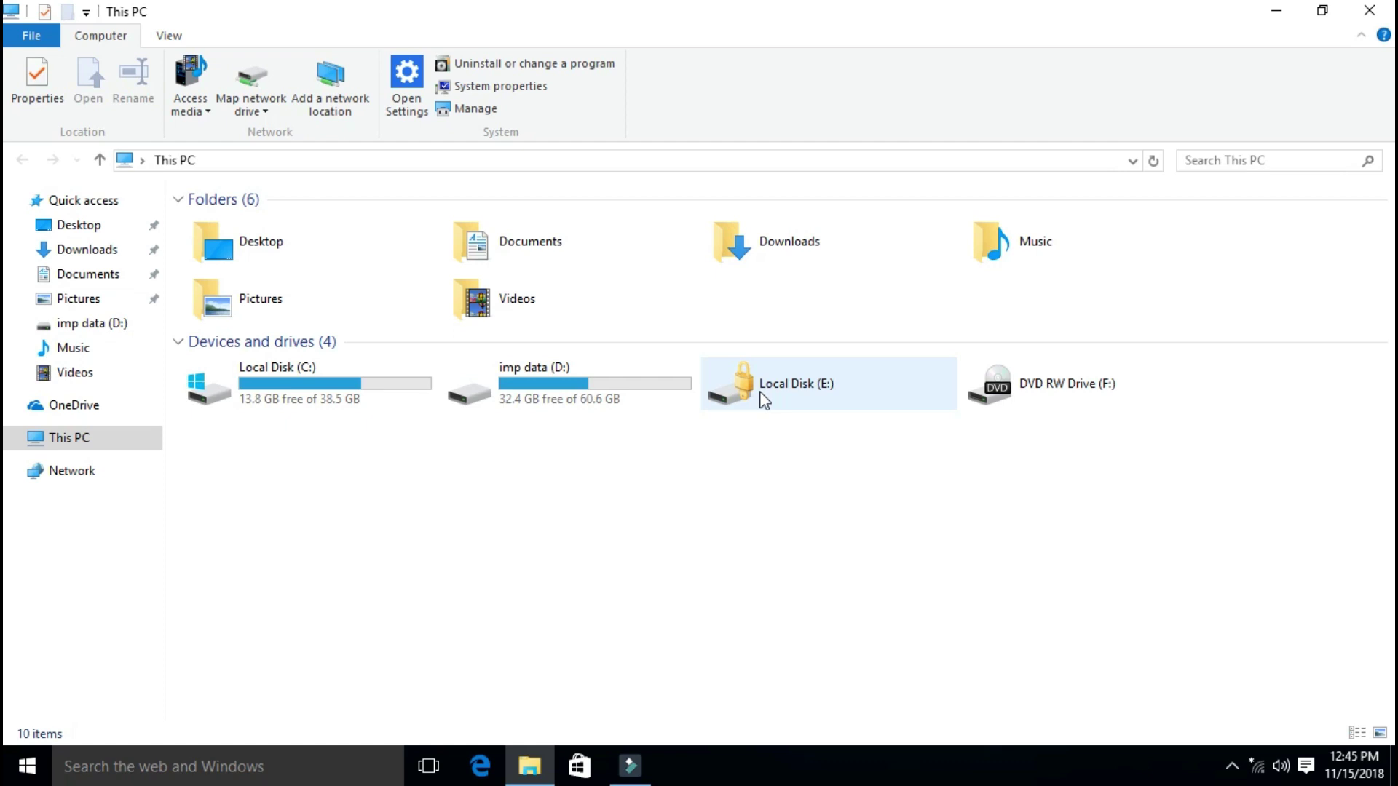
{"action": "left_click", "coordinate": [763, 401]}
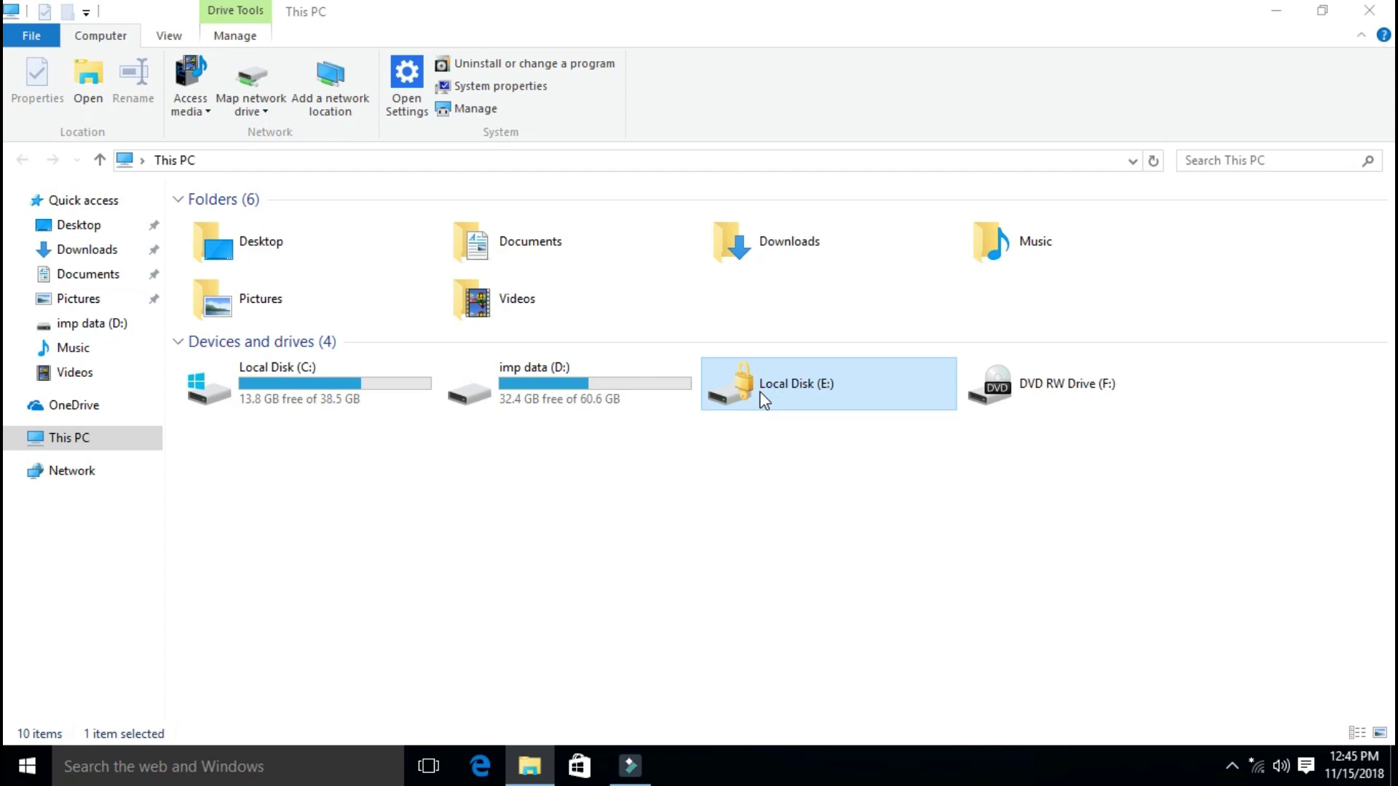
{"action": "double_click", "coordinate": [764, 401]}
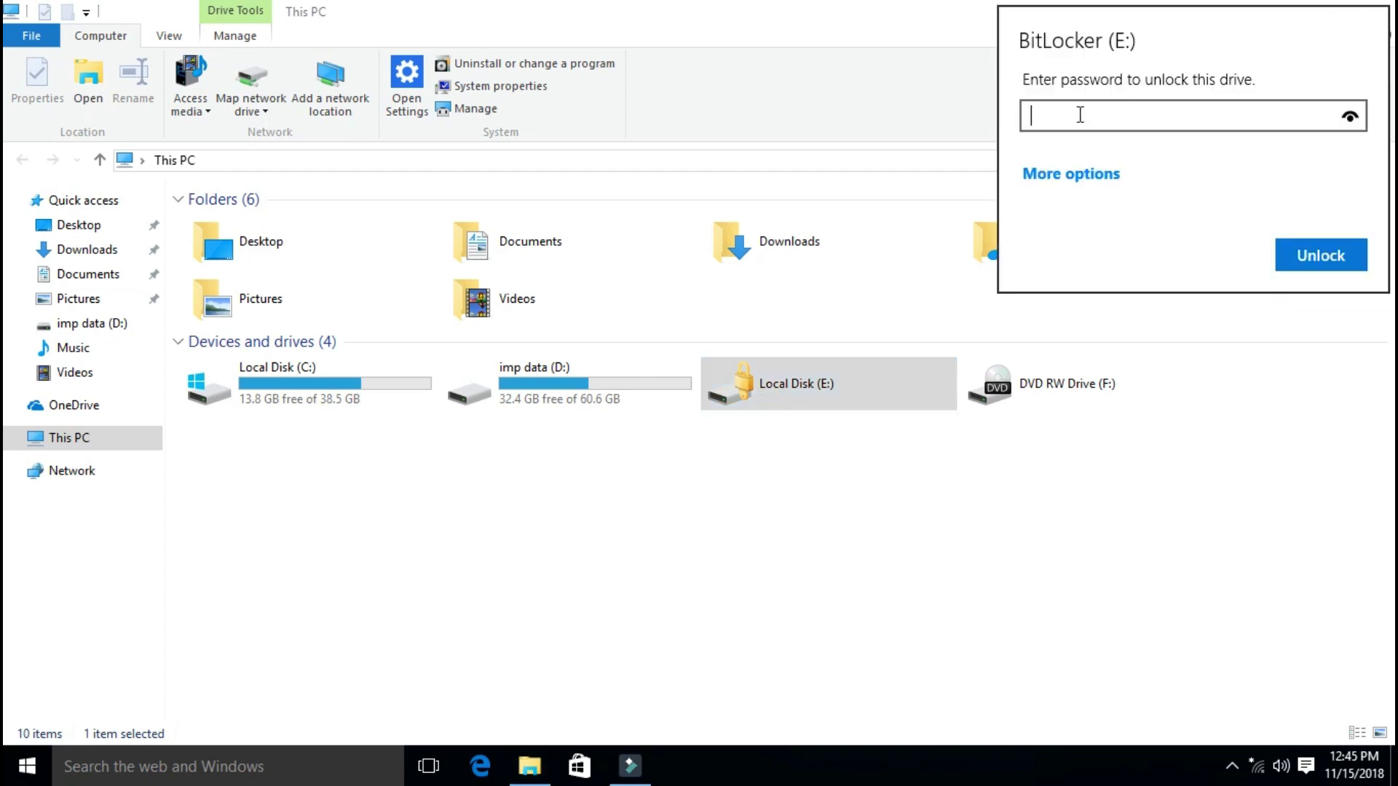
{"action": "type", "text": "••••••••"}
{"action": "left_click", "coordinate": [1319, 264]}
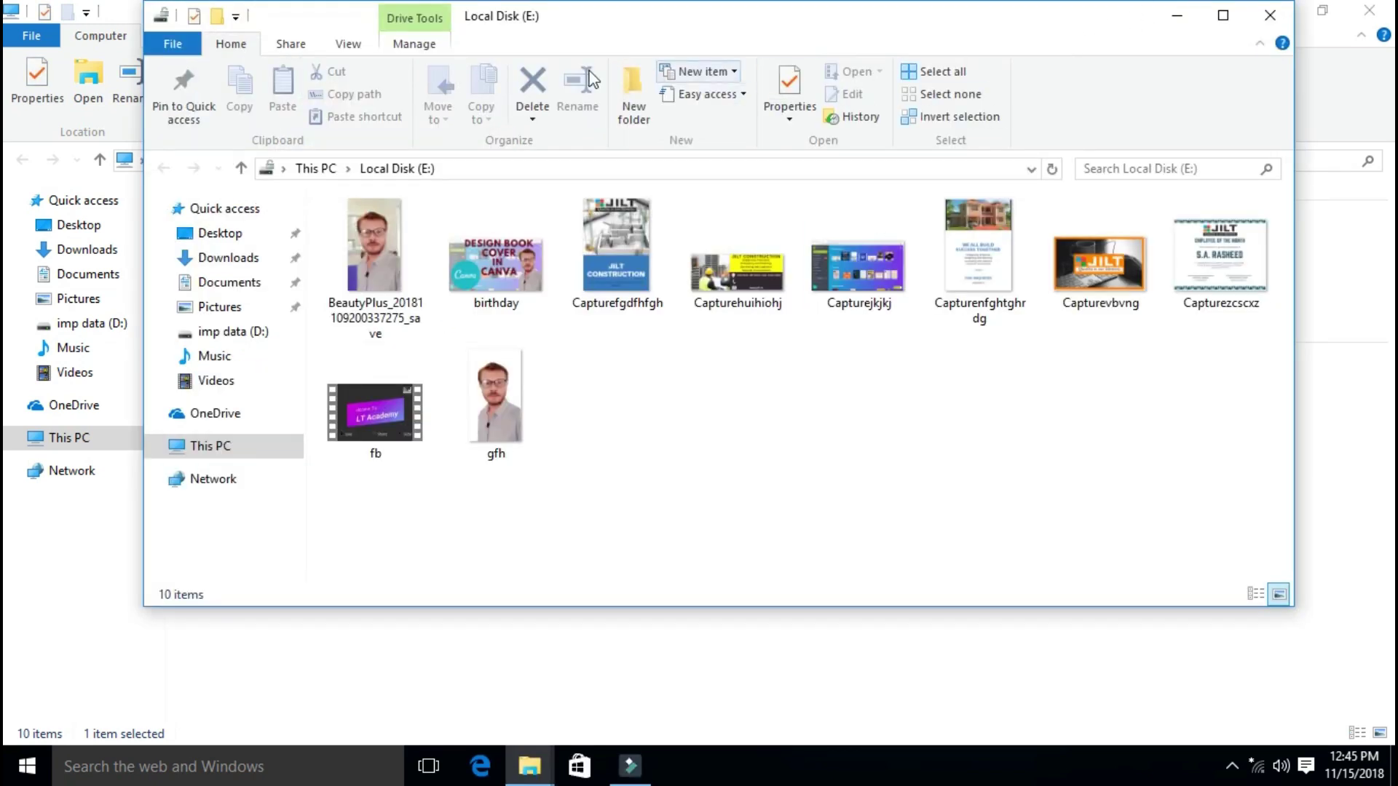
{"action": "left_click", "coordinate": [1272, 14]}
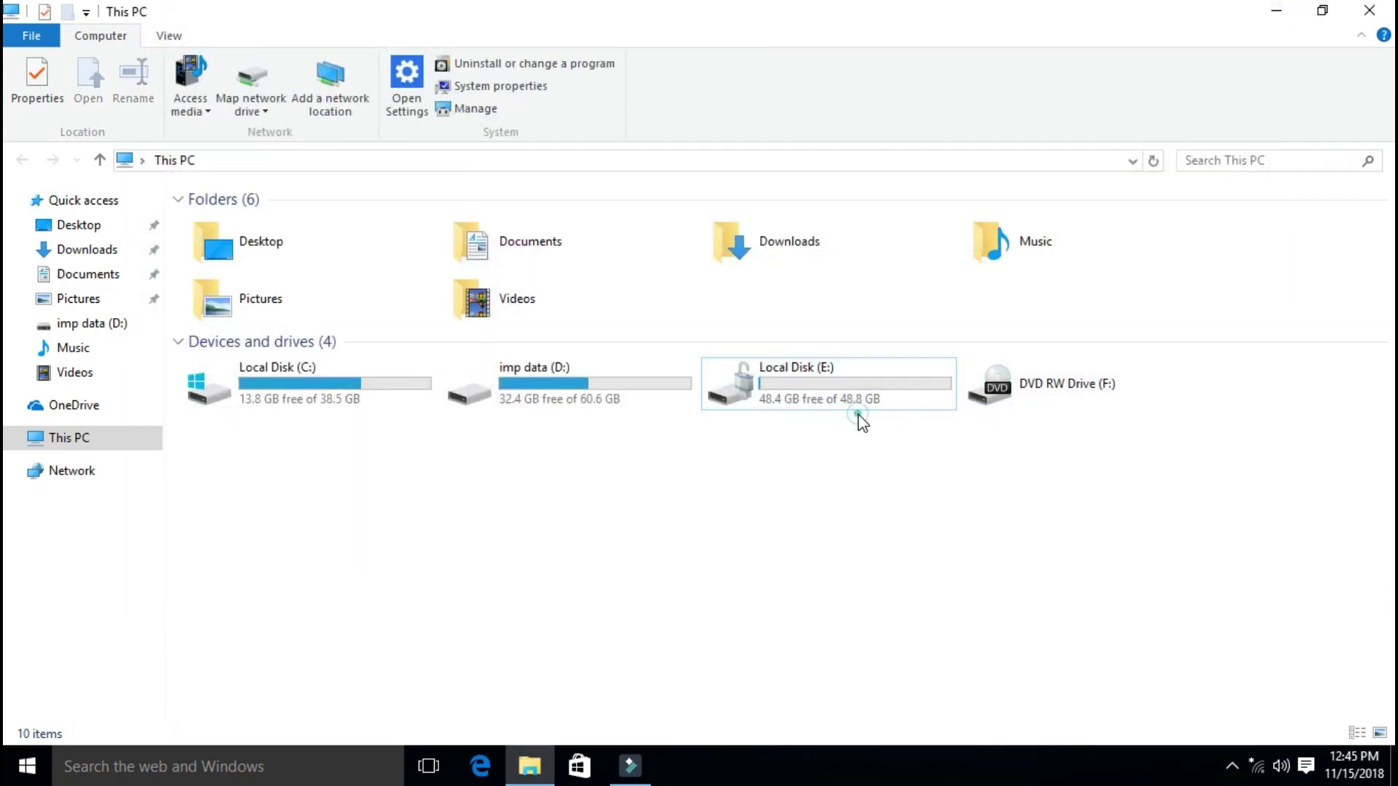
Step: Unlock the relocked Local Disk (E:) via 'Unlock Drive...' with its password, then close its window
{"action": "double_click", "coordinate": [853, 388]}
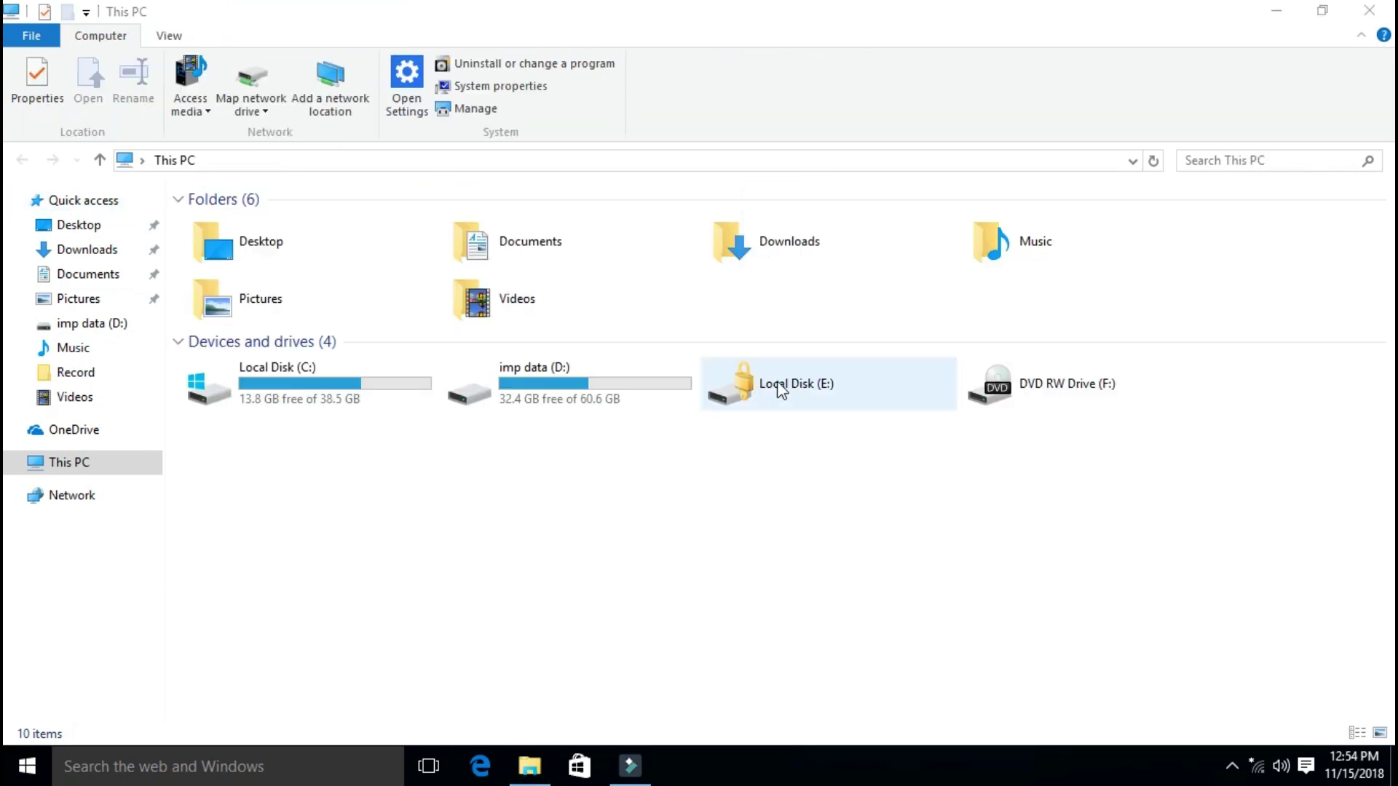
{"action": "double_click", "coordinate": [786, 383]}
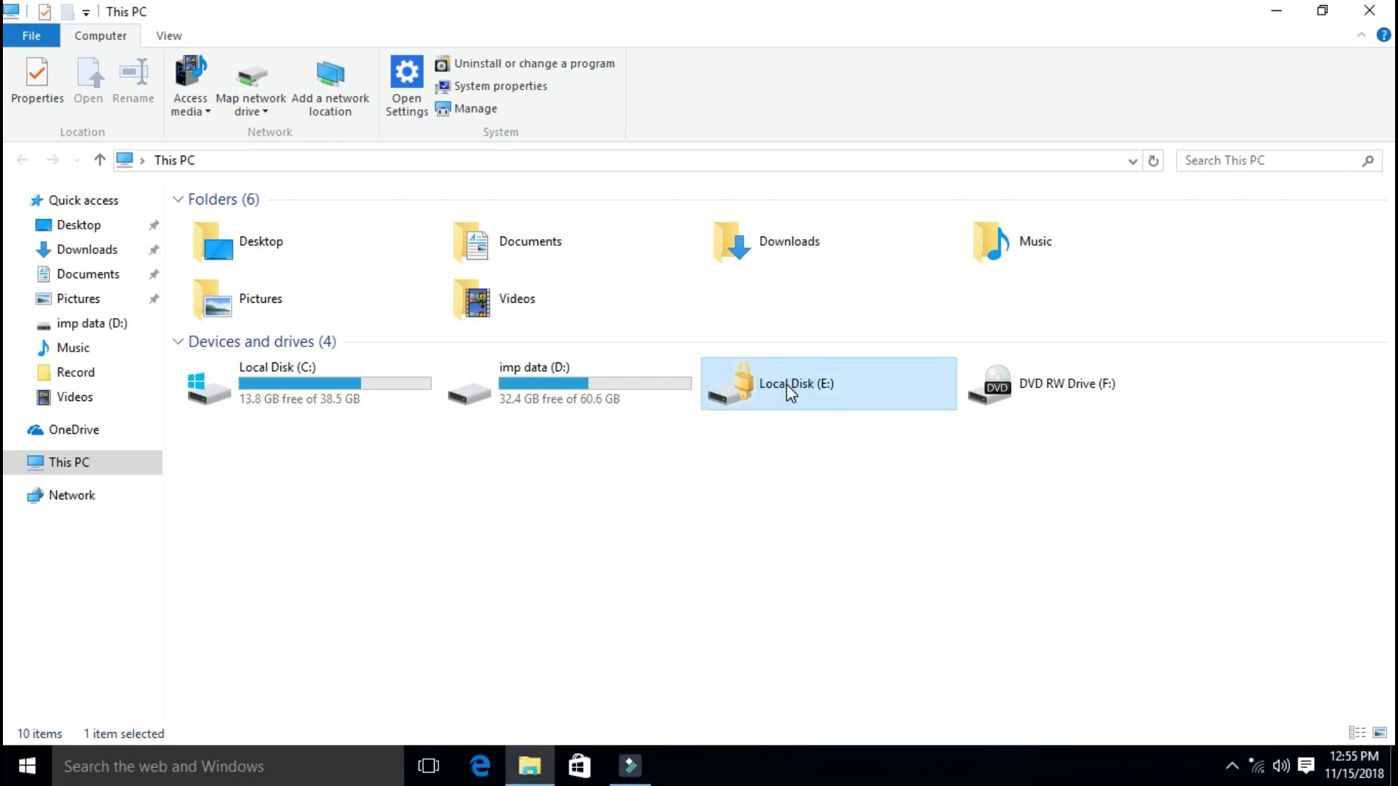
{"action": "right_click", "coordinate": [787, 384]}
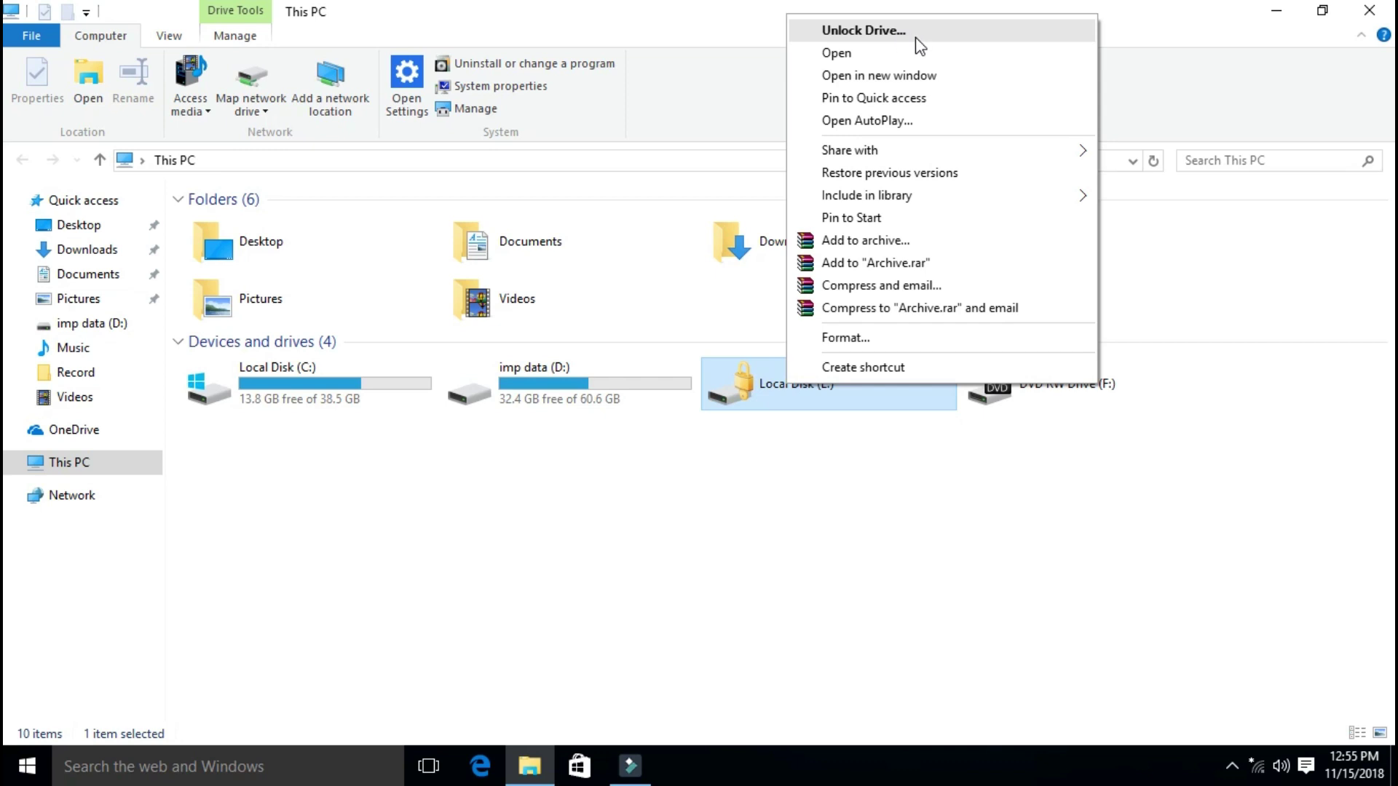
{"action": "left_click", "coordinate": [892, 37]}
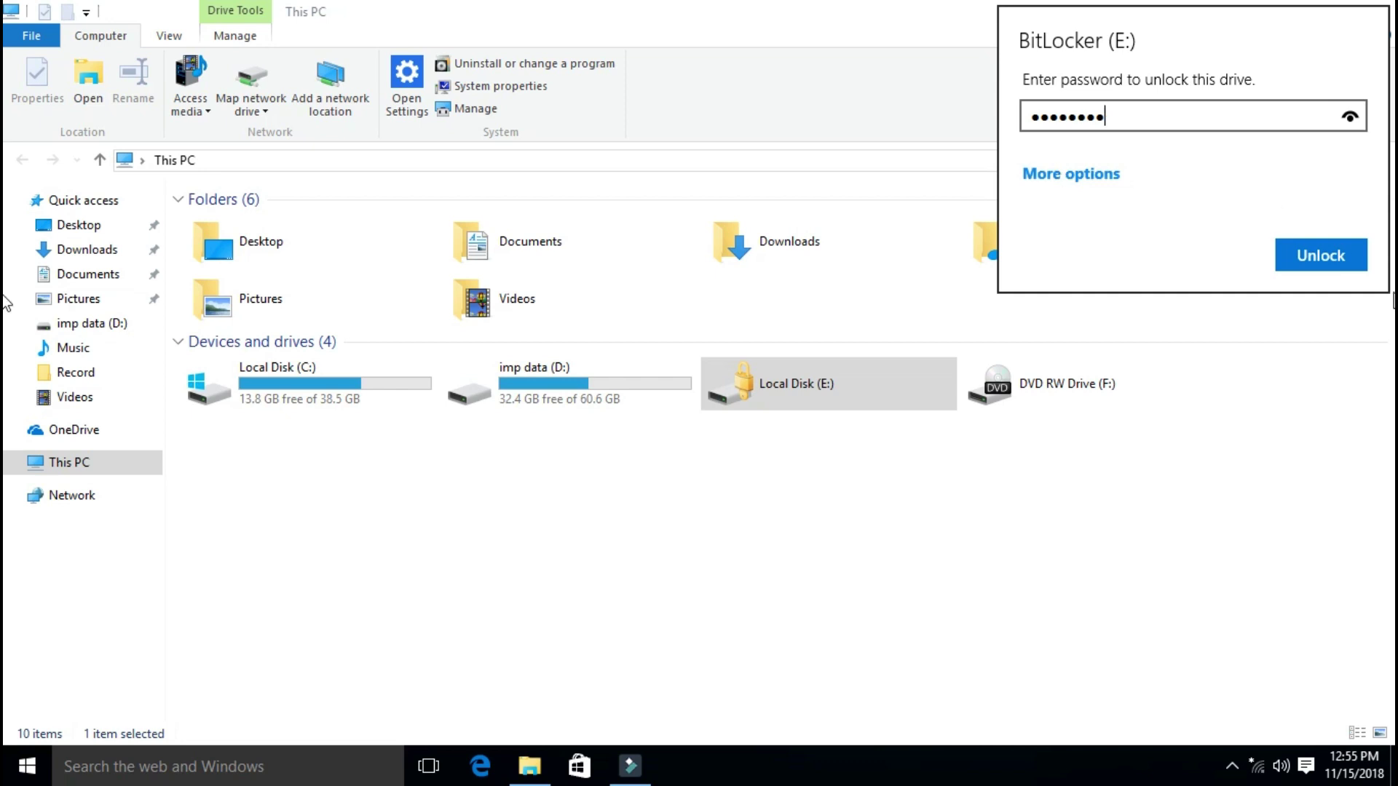
{"action": "left_click", "coordinate": [1320, 263]}
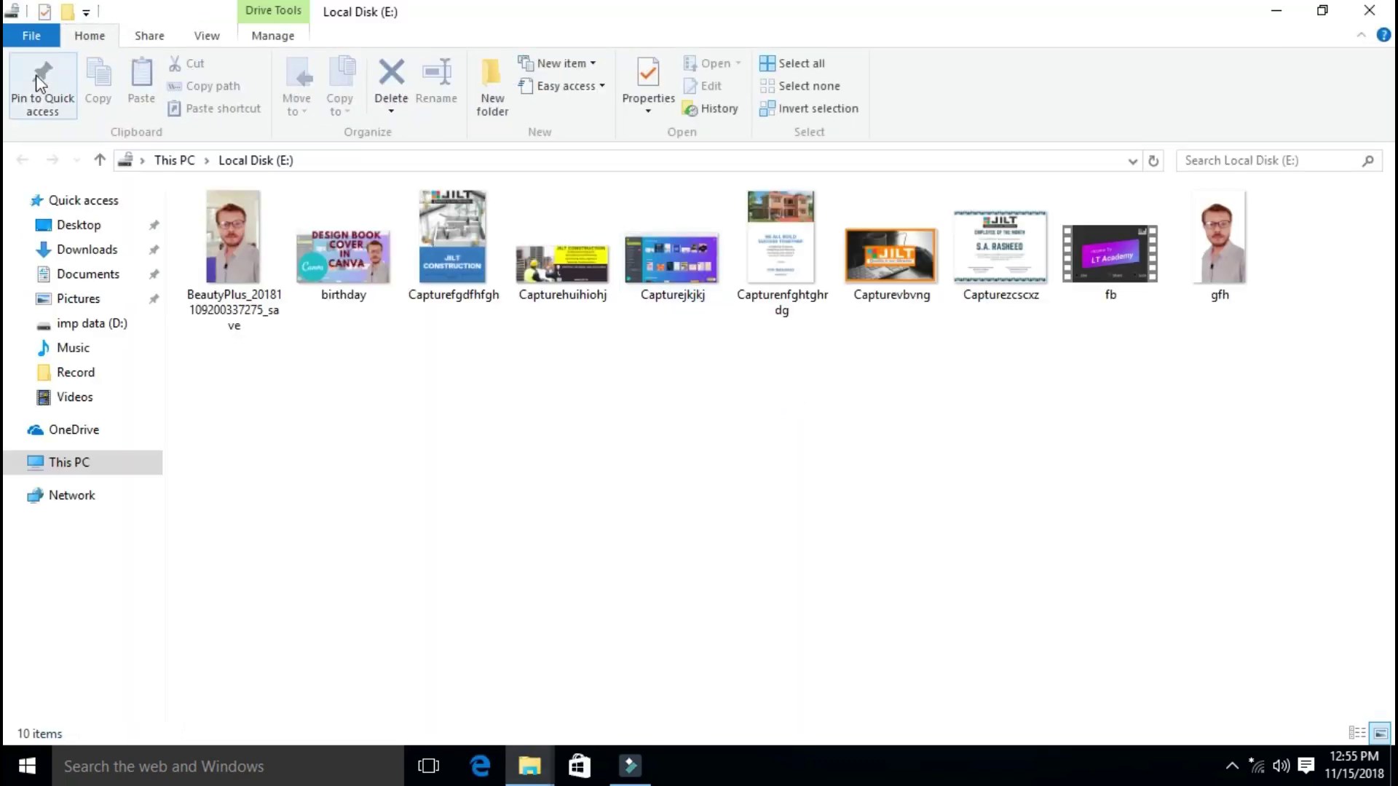
{"action": "left_click", "coordinate": [1369, 10]}
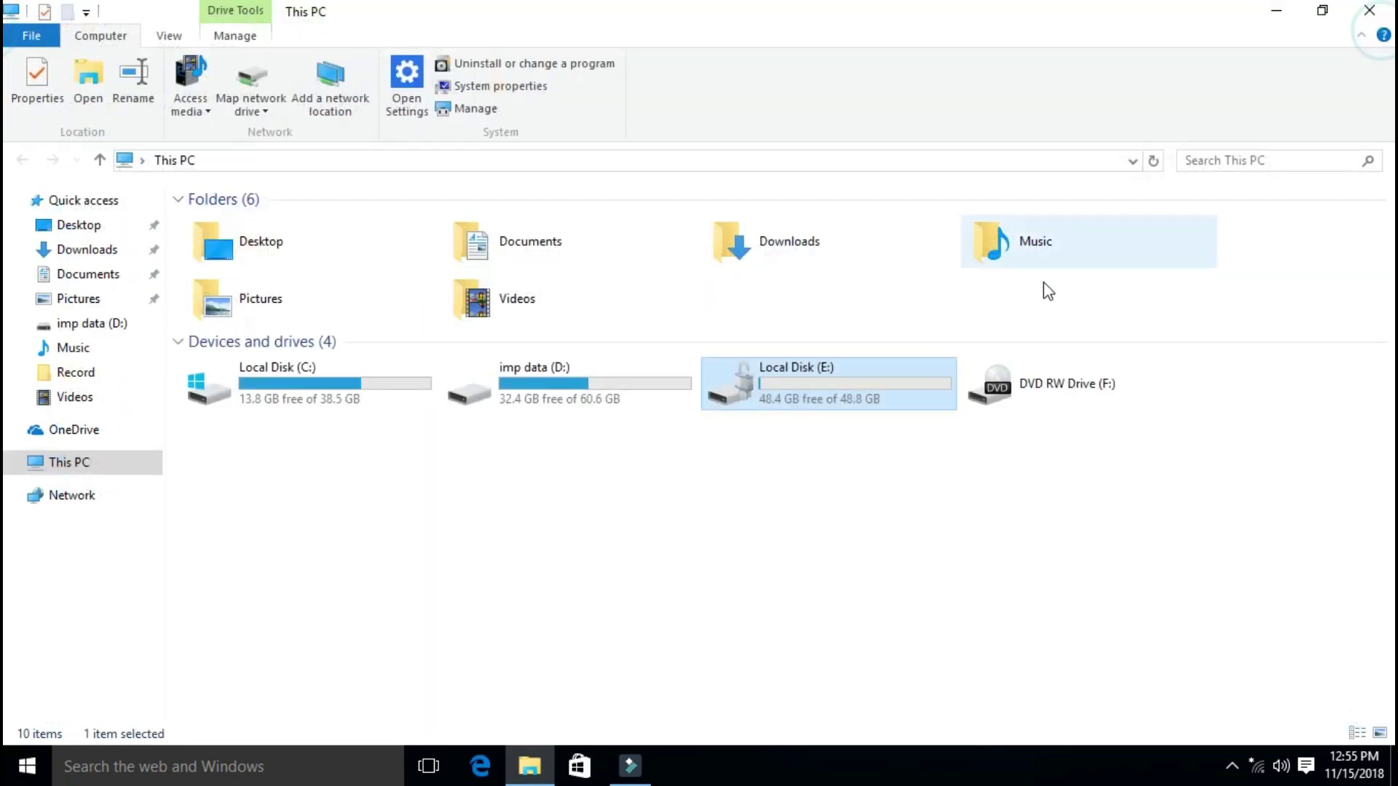
Step: Open Manage BitLocker for drive E, turn BitLocker off, confirm decryption, and close the completion message
{"action": "right_click", "coordinate": [782, 383]}
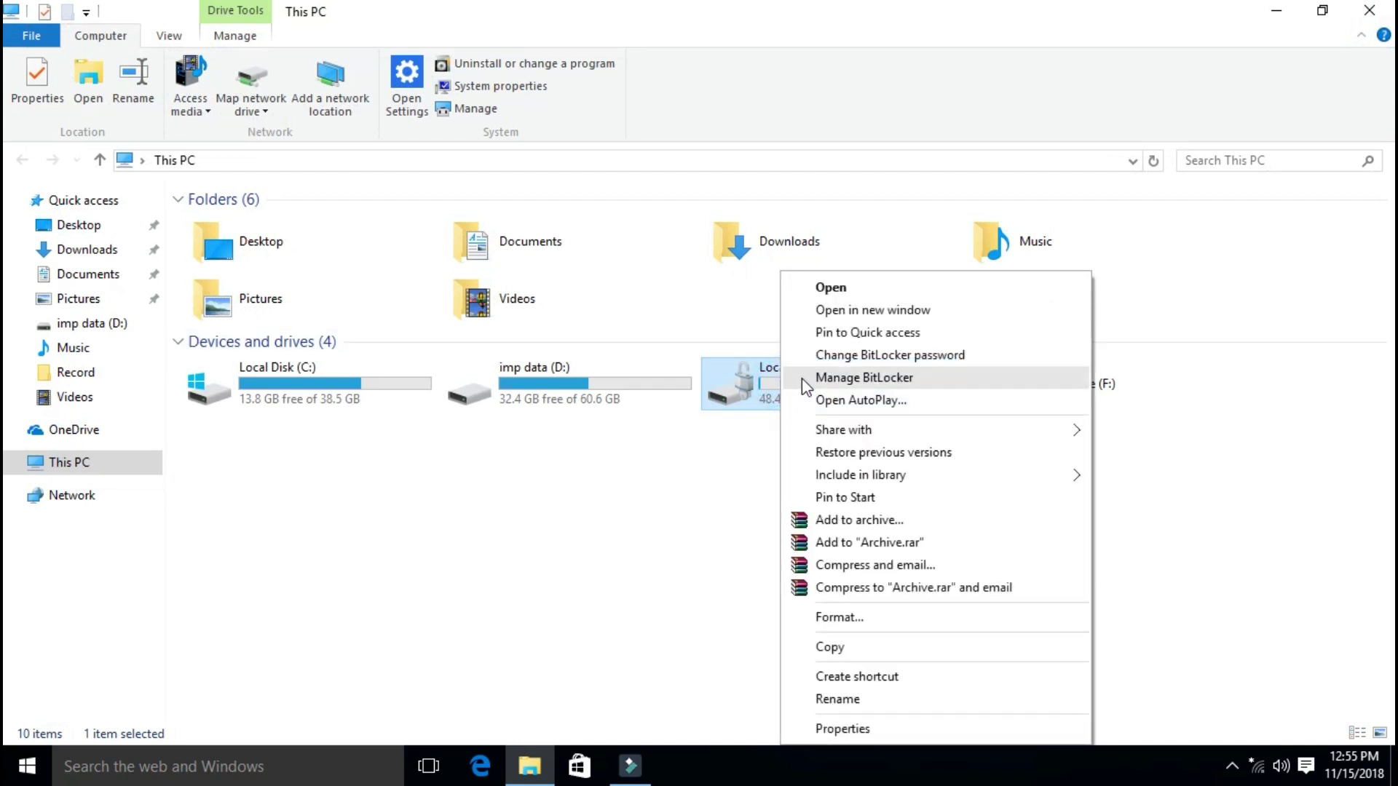
{"action": "left_click", "coordinate": [802, 377]}
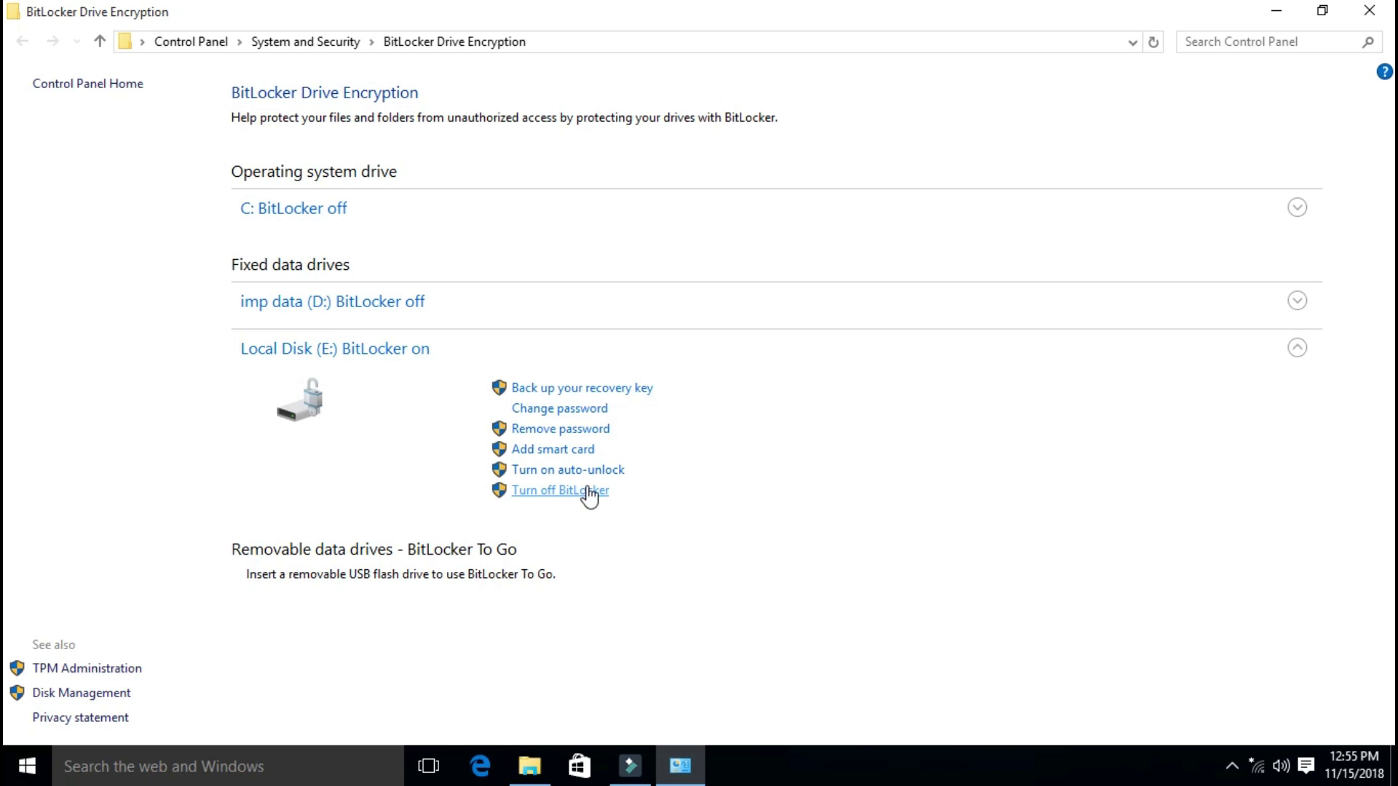
{"action": "left_click", "coordinate": [588, 491]}
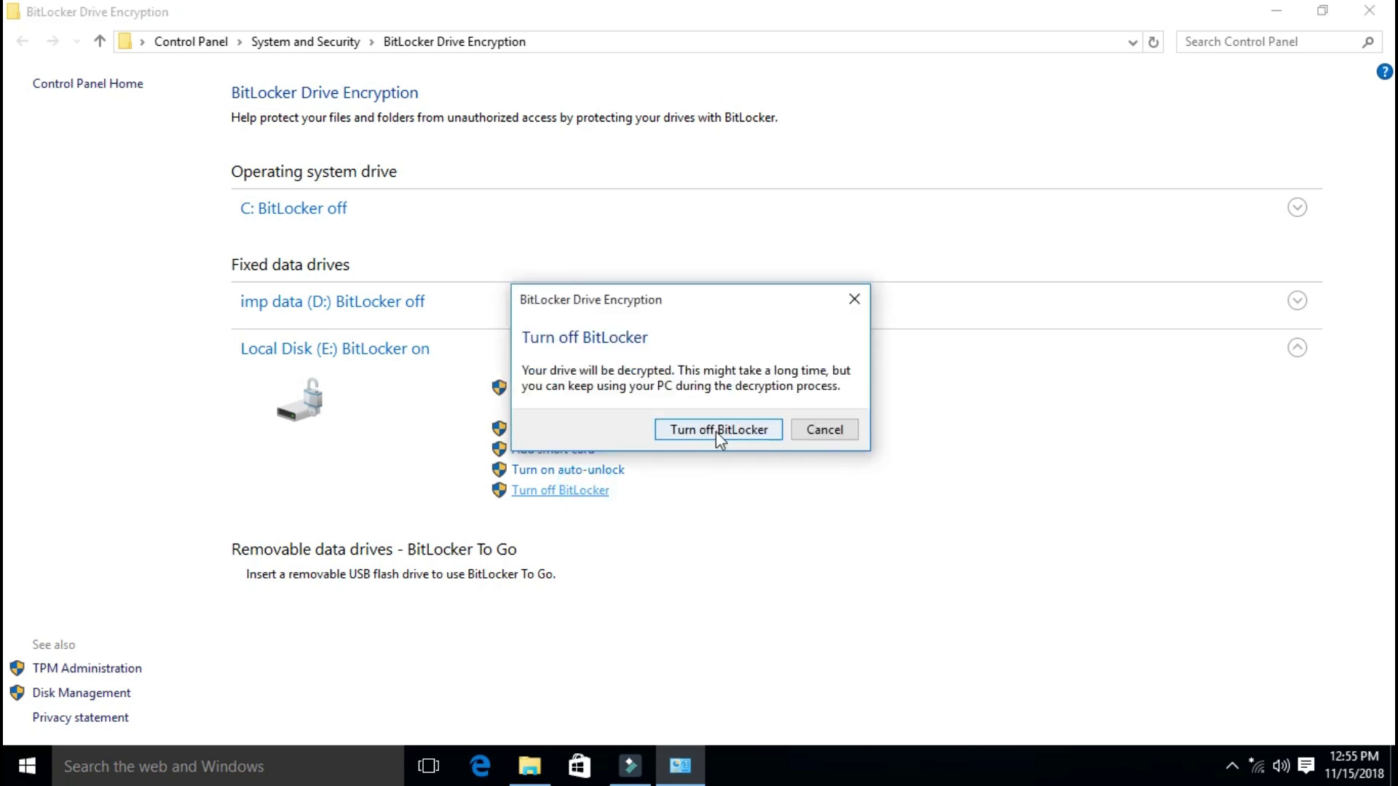
{"action": "left_click", "coordinate": [716, 431]}
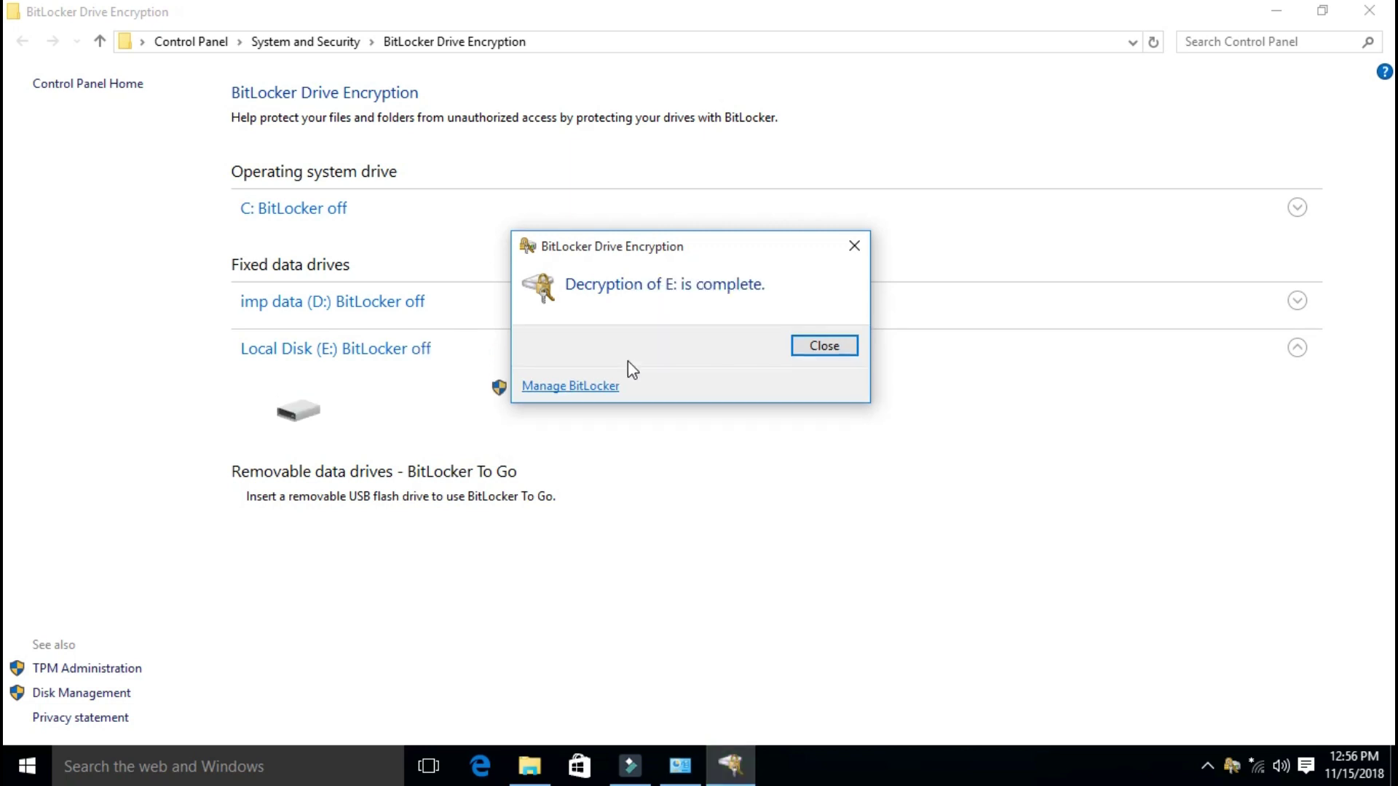
{"action": "left_click", "coordinate": [825, 346]}
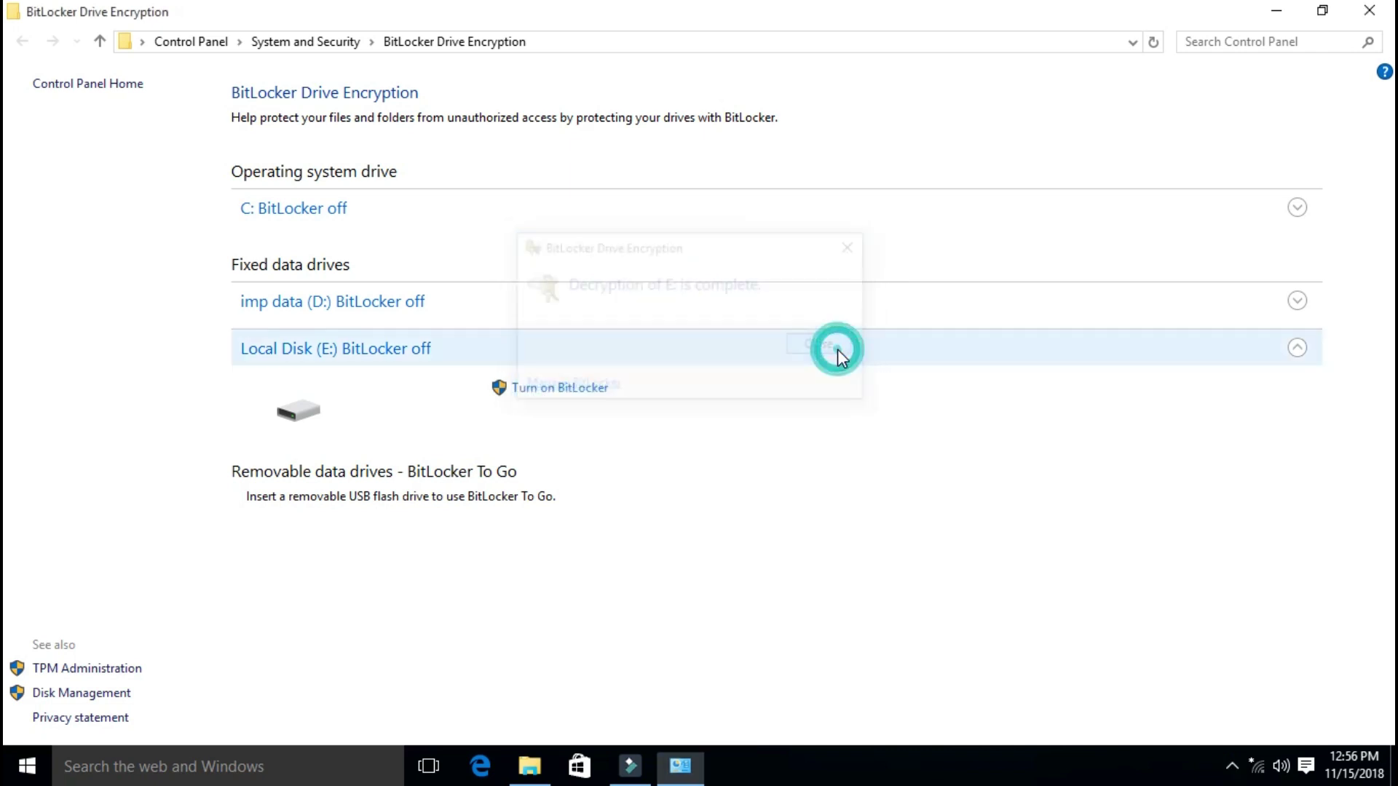
Step: Close Control Panel, open Local Disk (E:) without a password to see its files, then go back
{"action": "left_click", "coordinate": [1369, 10]}
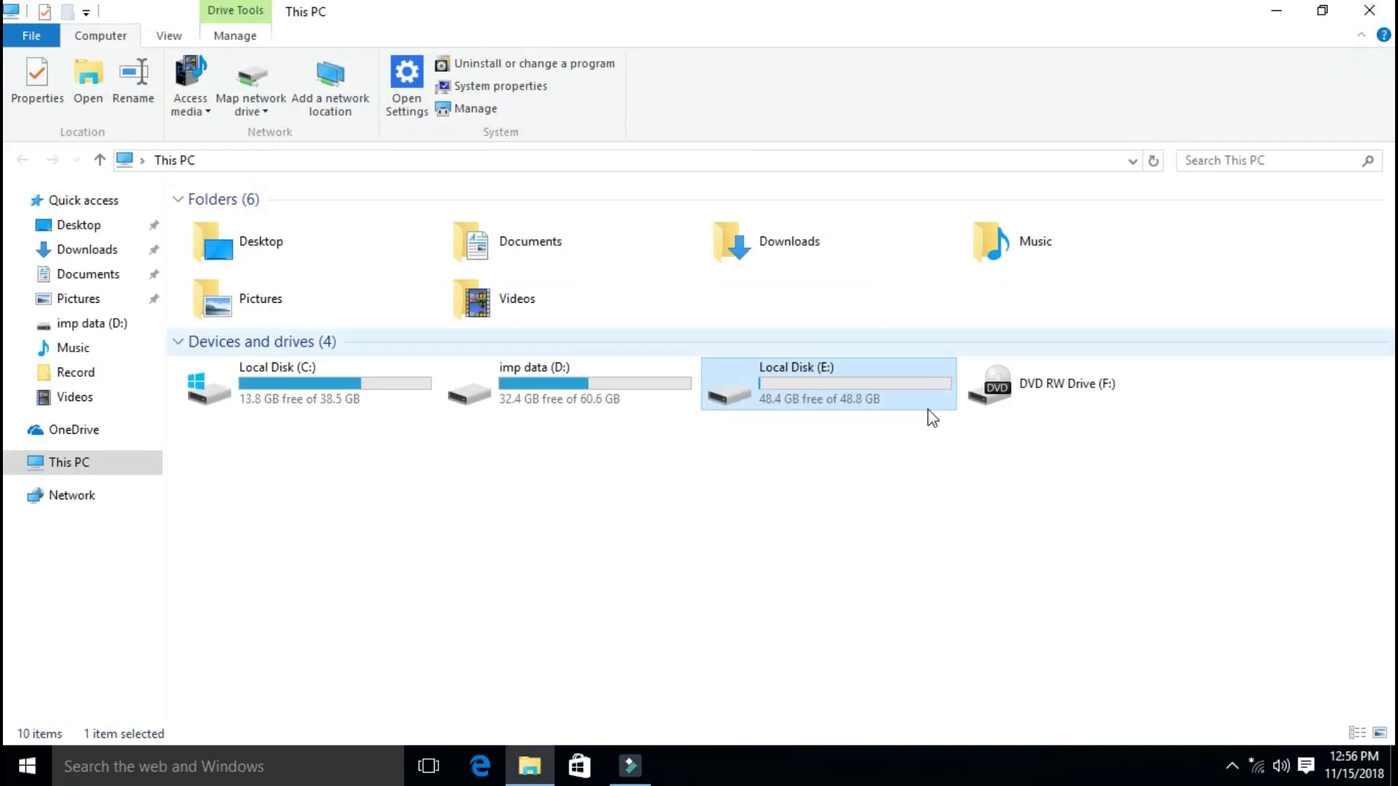
{"action": "double_click", "coordinate": [788, 384]}
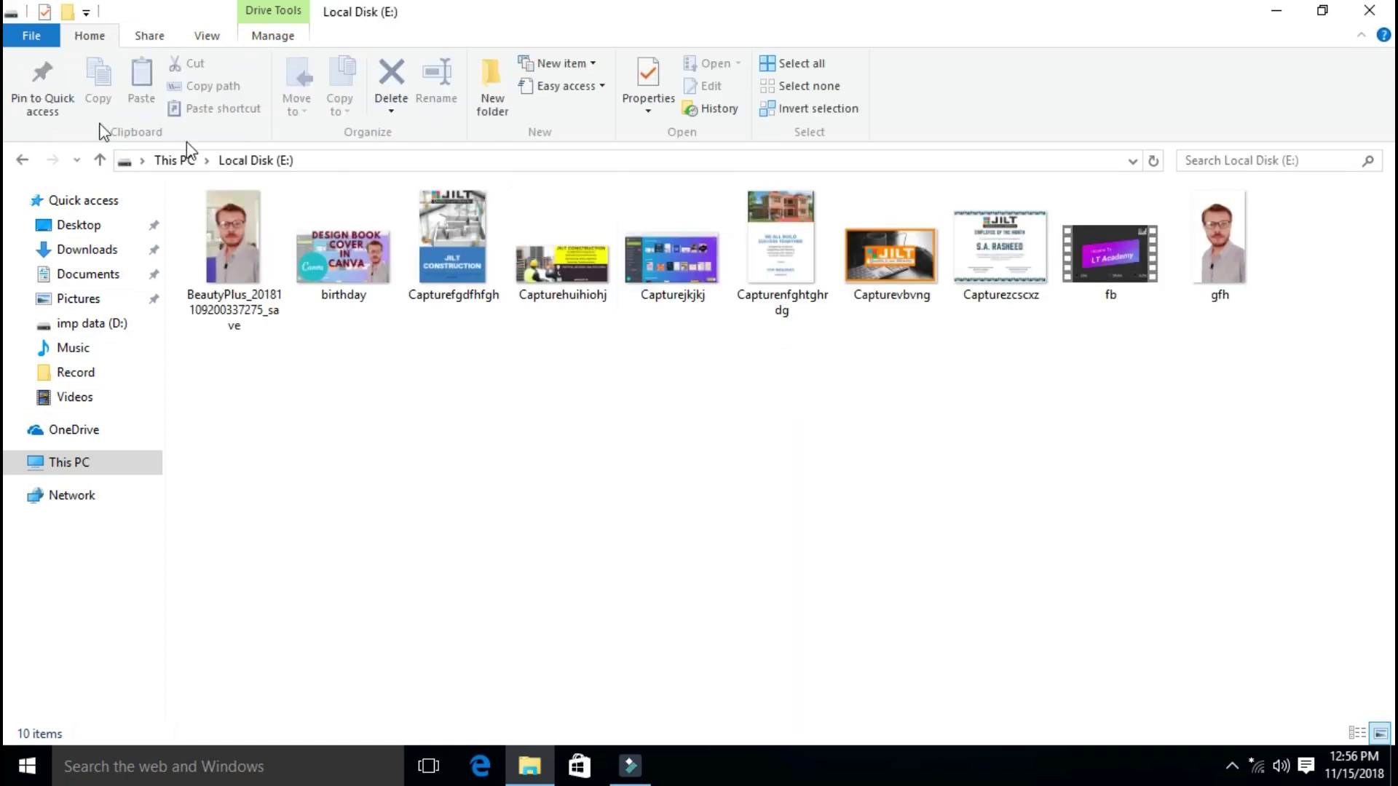
{"action": "left_click", "coordinate": [20, 160]}
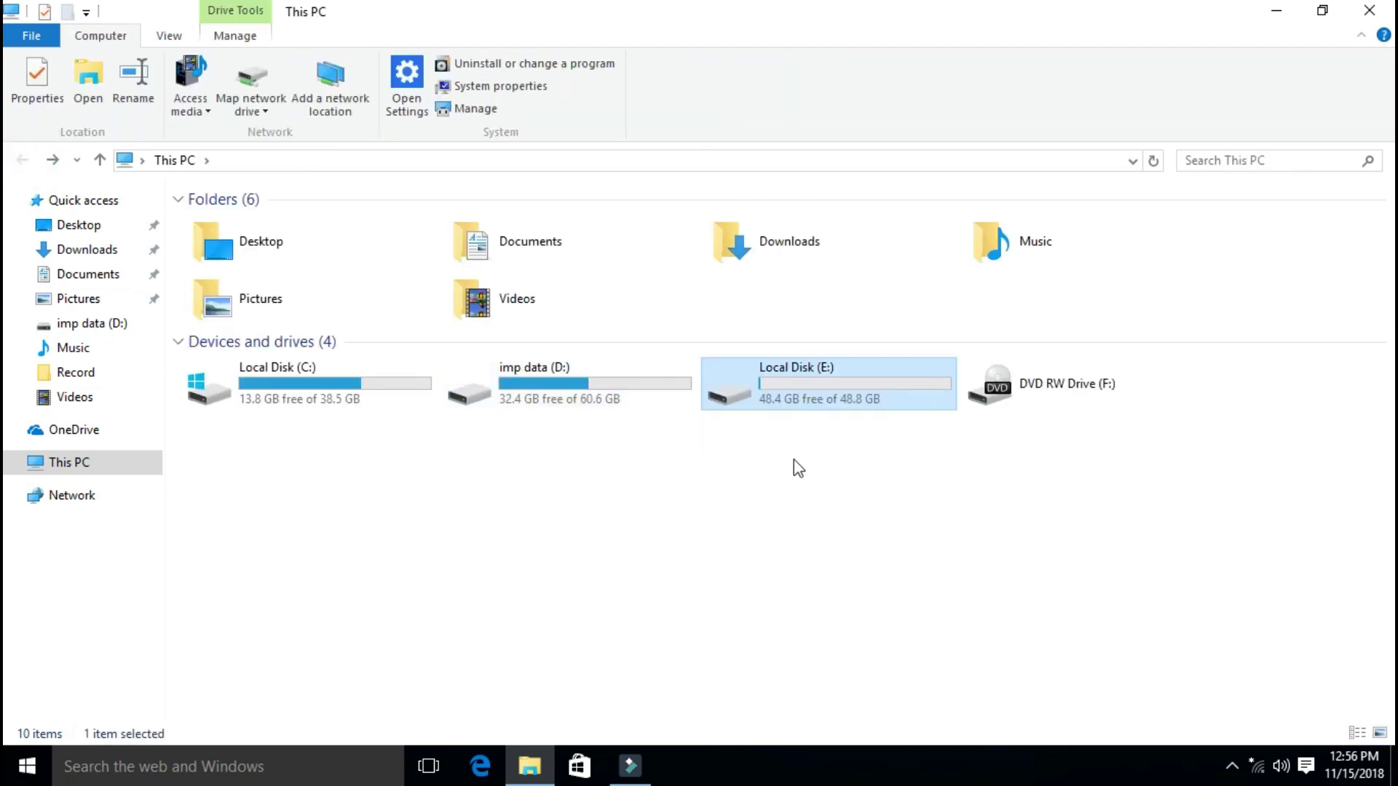